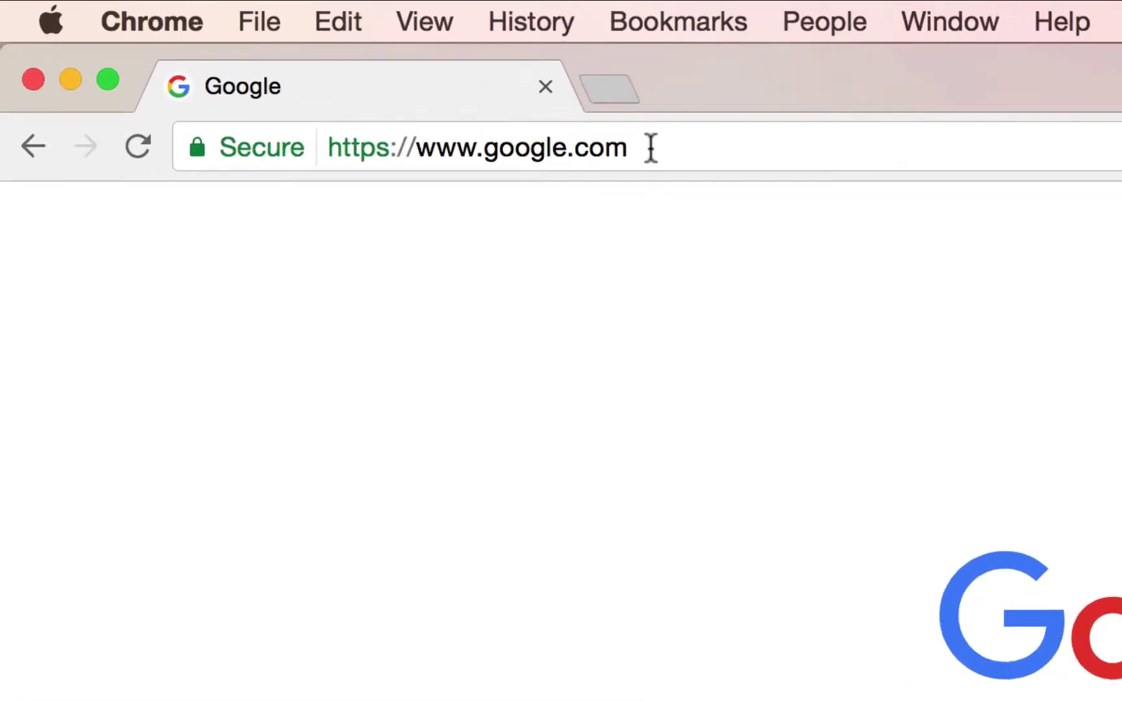
# Go to voice.google.com from Chrome's address bar.
pyautogui.moveTo(650, 148); pyautogui.dragTo(422, 152)
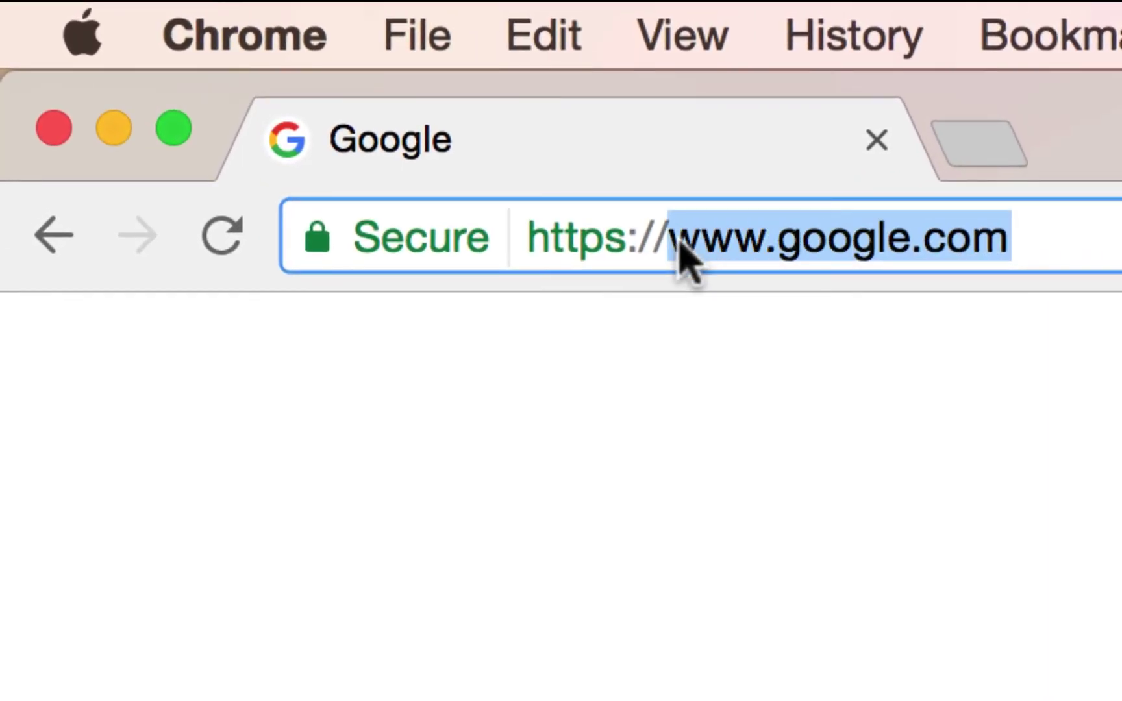
pyautogui.write('voice.google.')
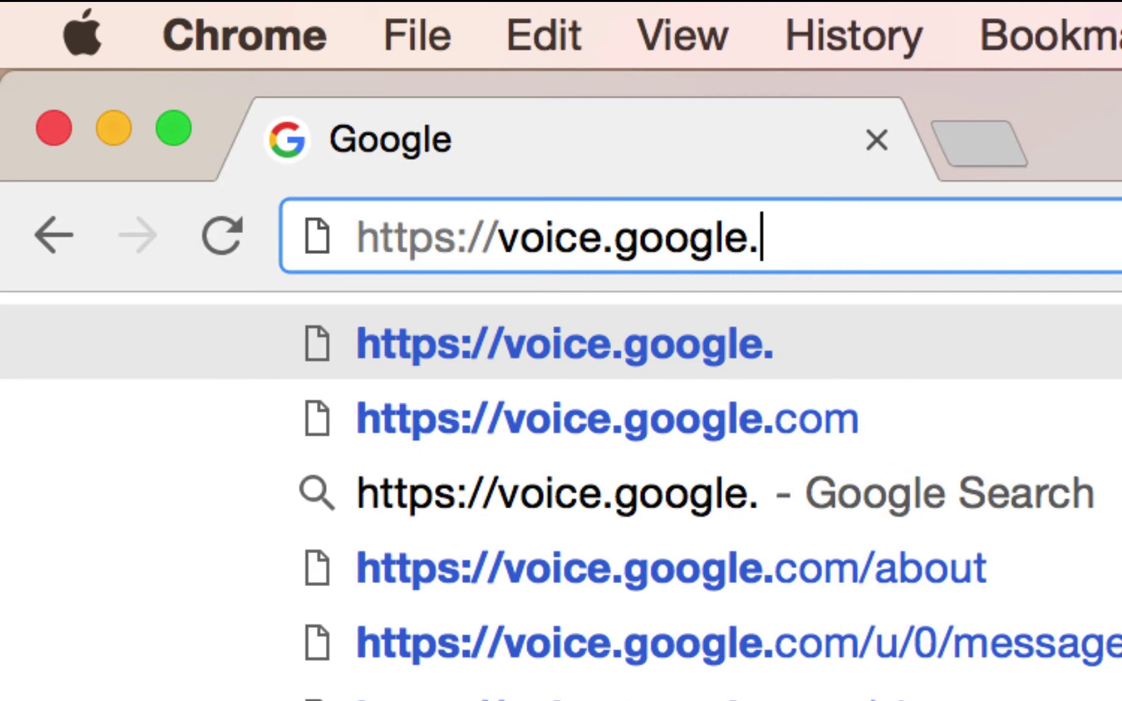
pyautogui.write('com')
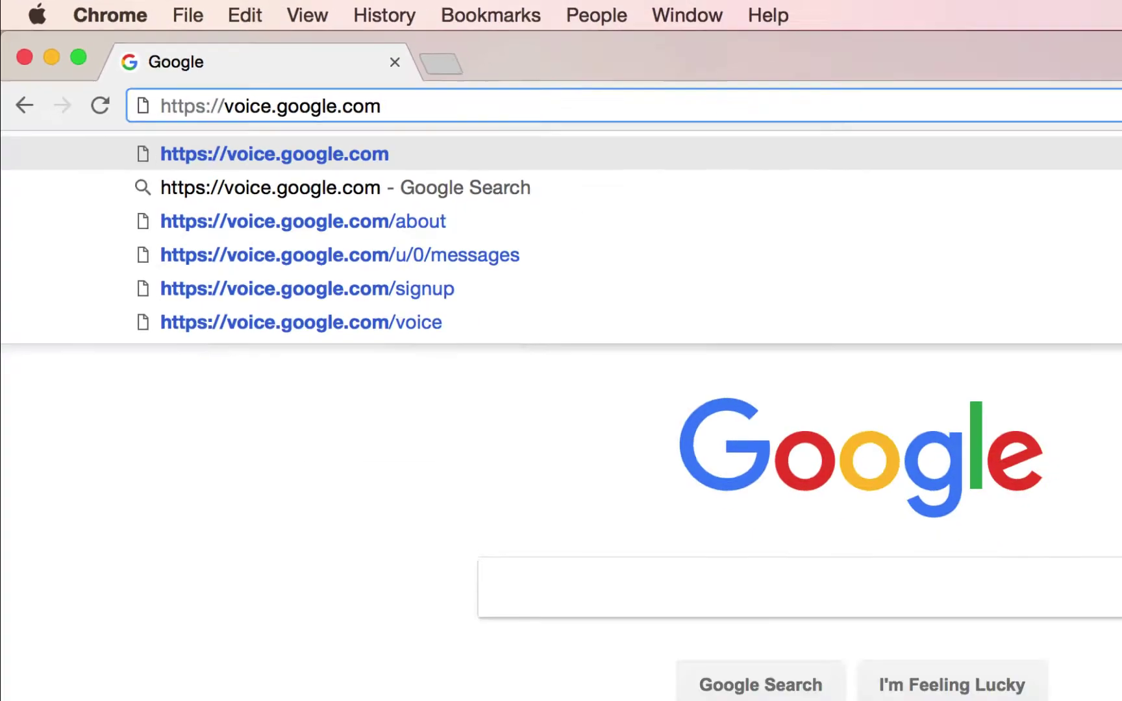
pyautogui.press('Return')
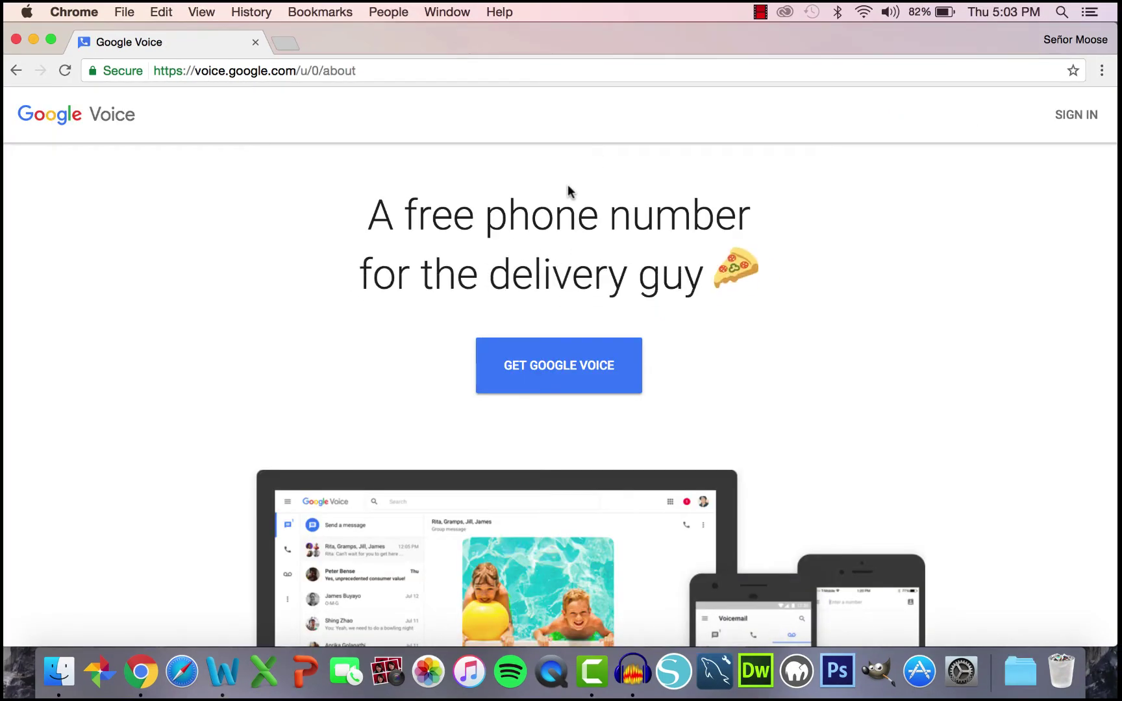
# Start Google Voice signup for the Web and accept the terms.
pyautogui.click(530, 383)
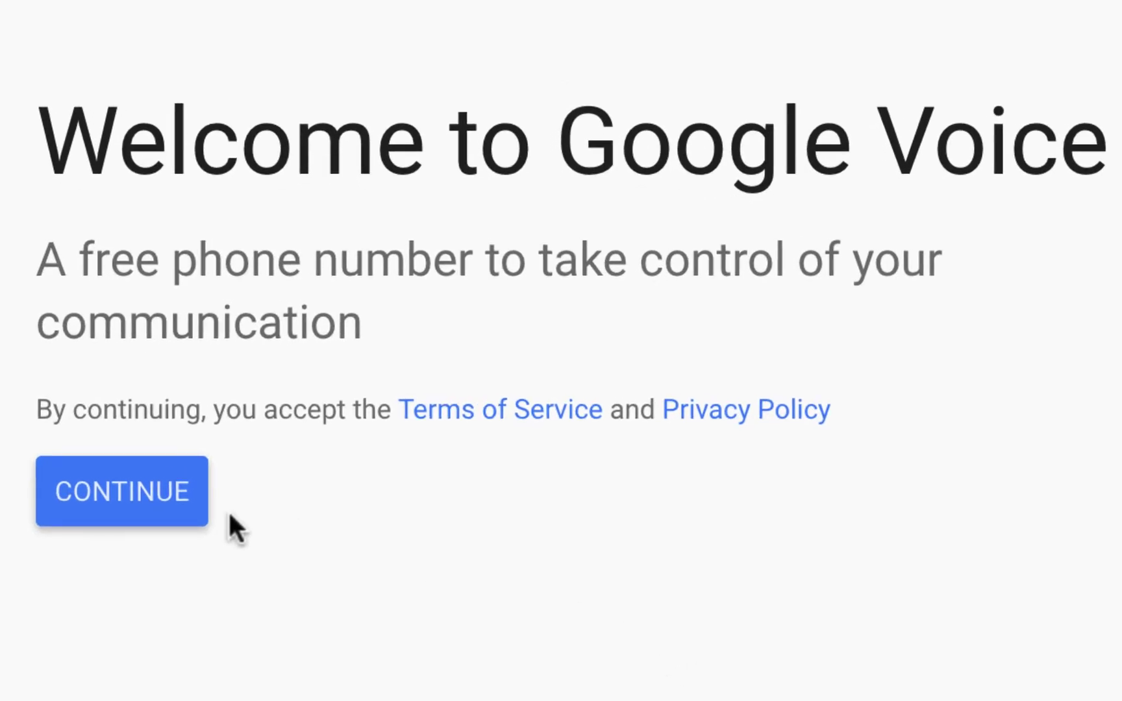
pyautogui.click(185, 518)
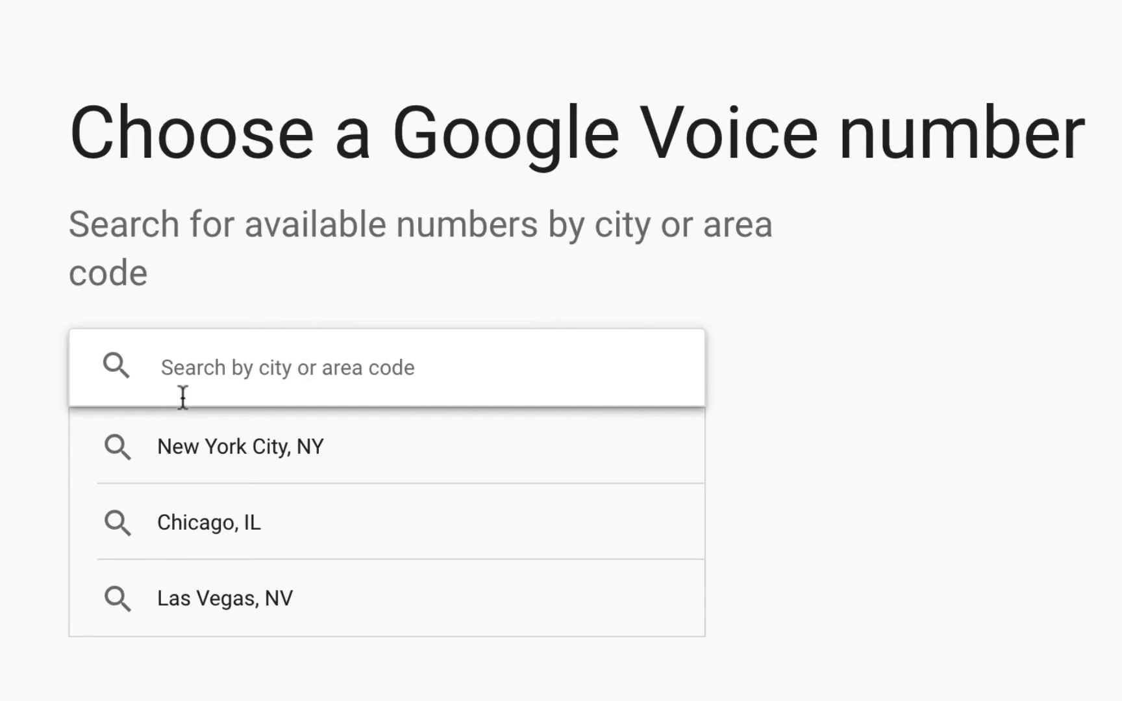
# Search for Chicago, IL numbers, load more results, and select the first number offered.
pyautogui.click(183, 386)
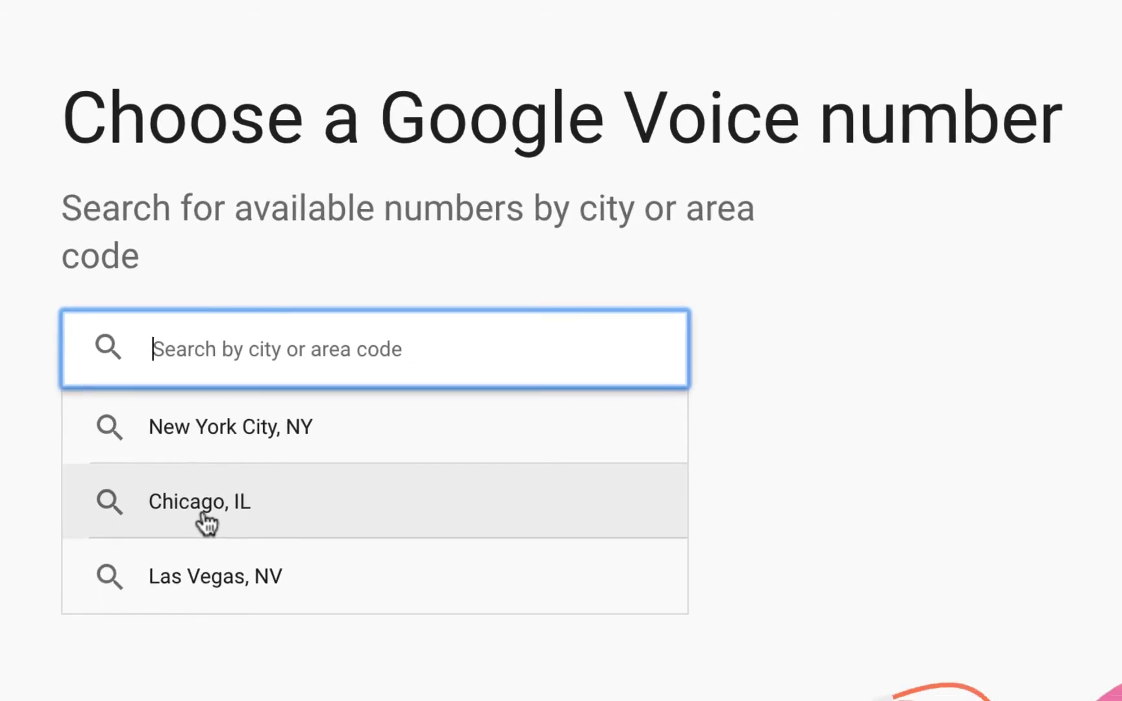
pyautogui.click(201, 513)
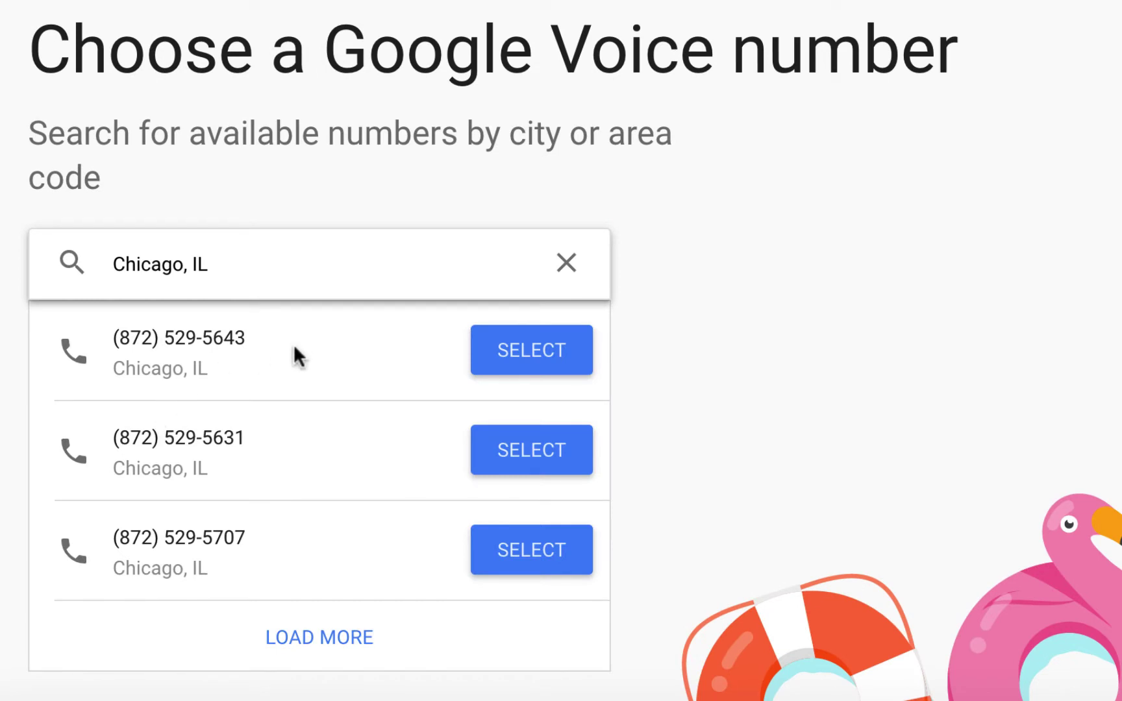
pyautogui.scroll(-3, 293, 344)
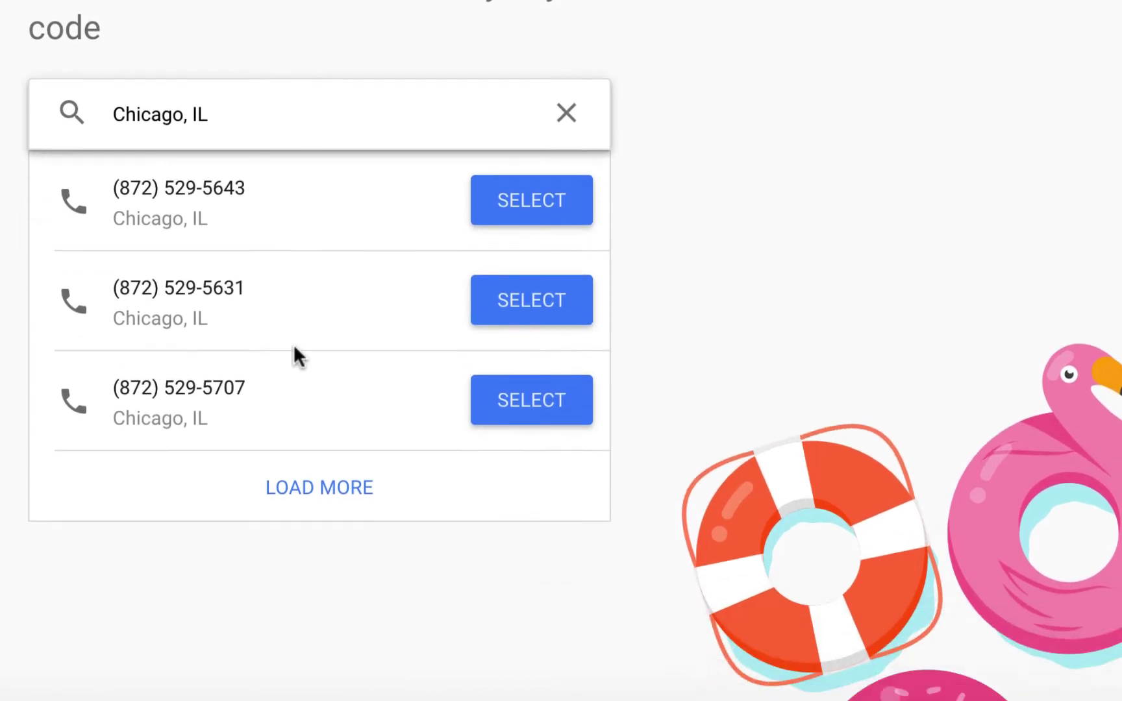
pyautogui.click(283, 462)
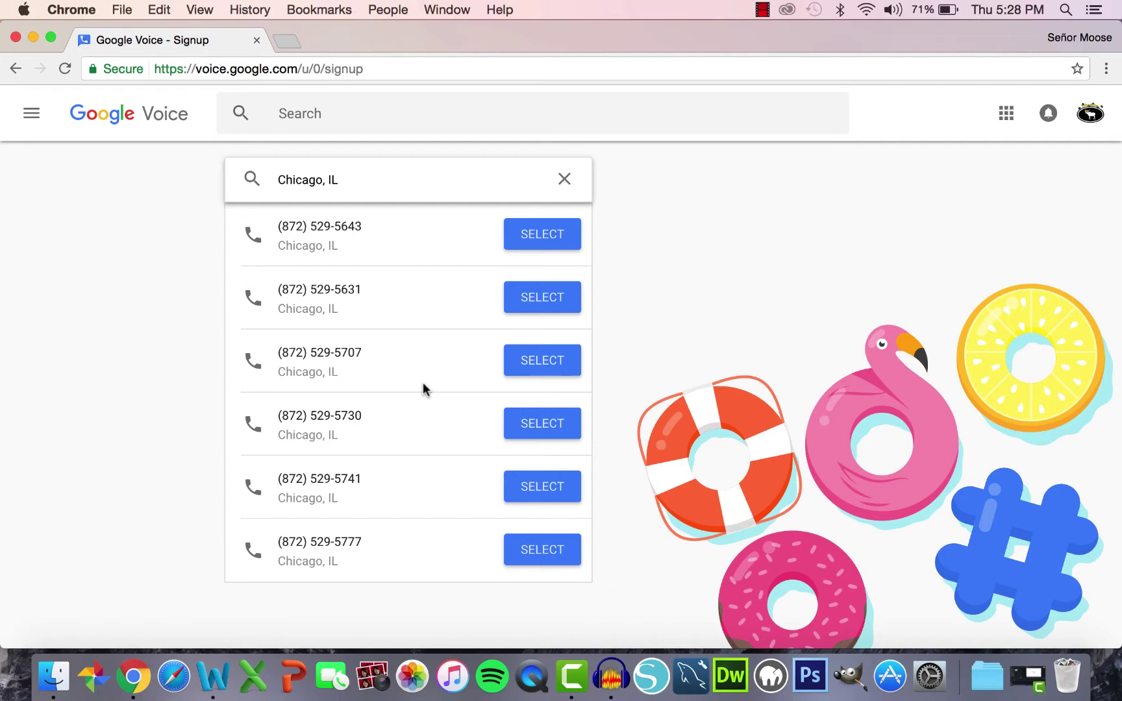
pyautogui.click(533, 233)
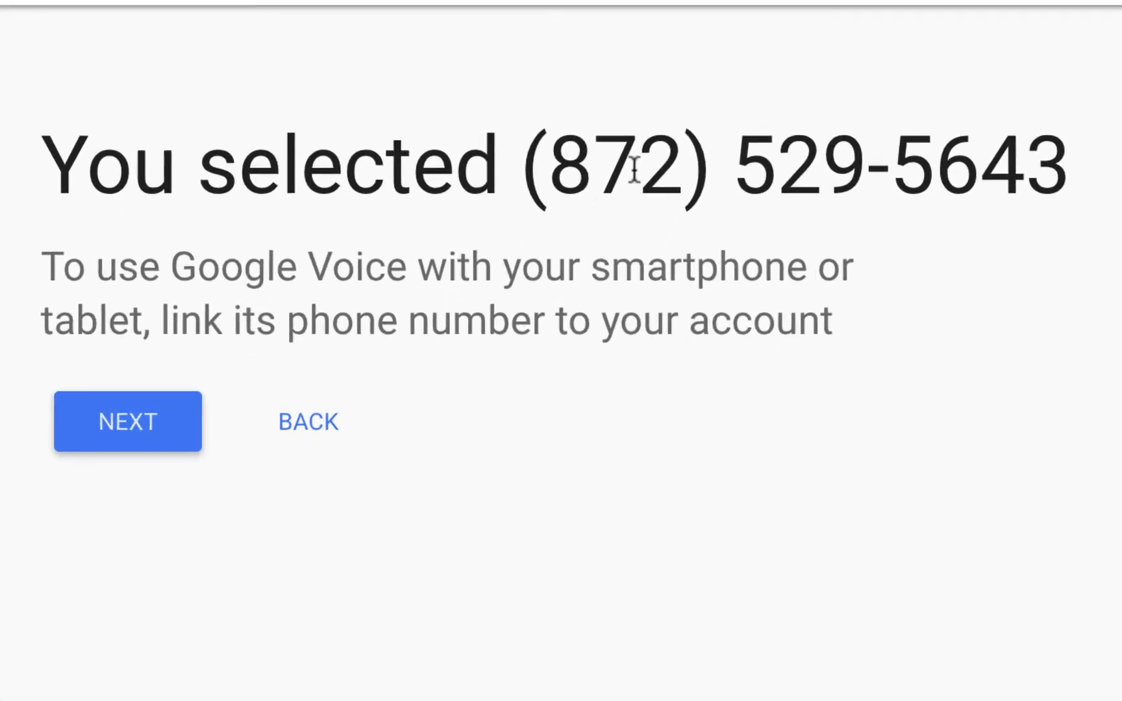
# Enter your own phone number to link and have a verification code texted to it.
pyautogui.click(187, 413)
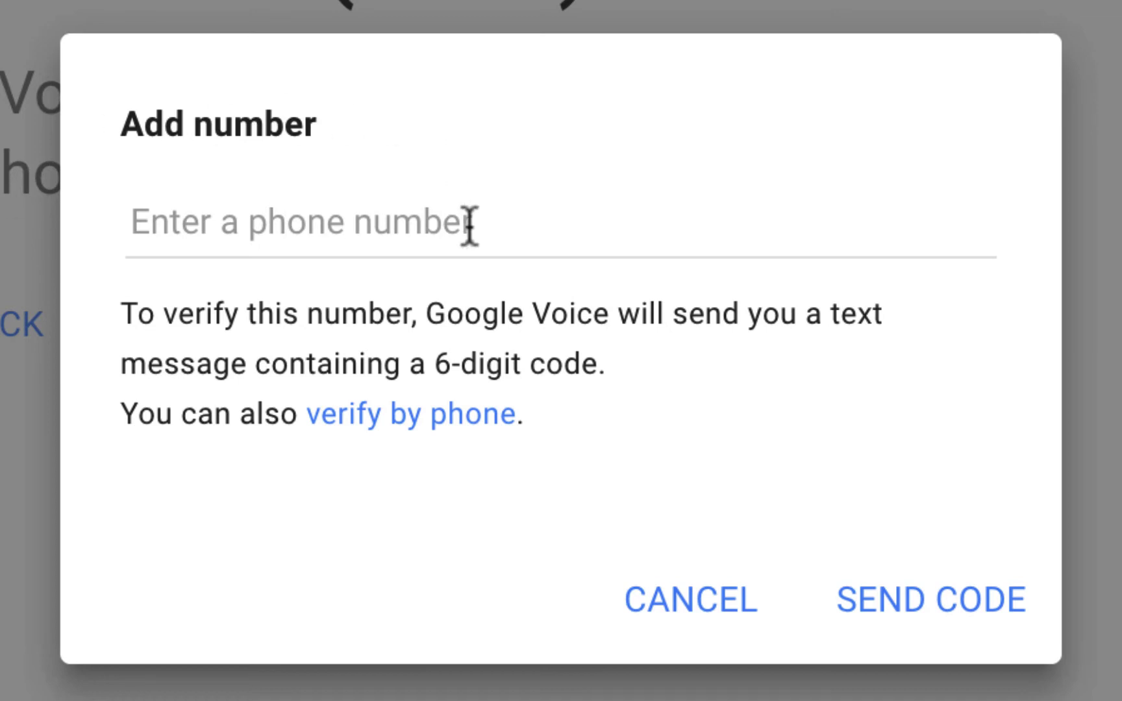
pyautogui.click(389, 239)
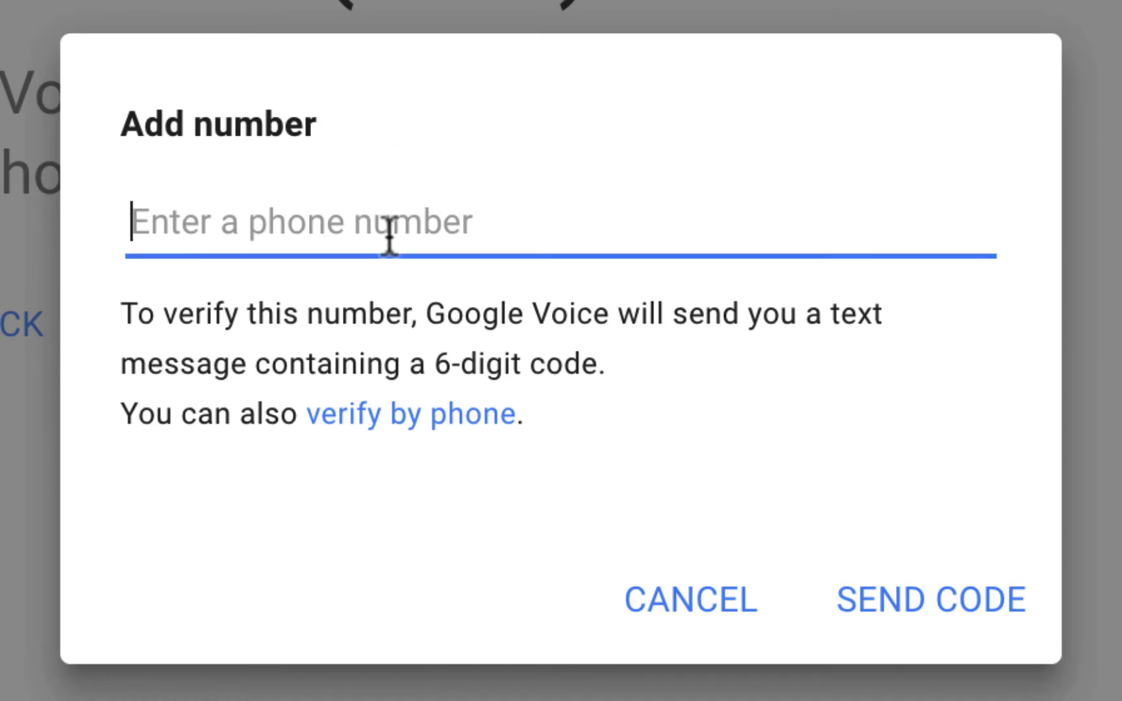
pyautogui.write('1555')
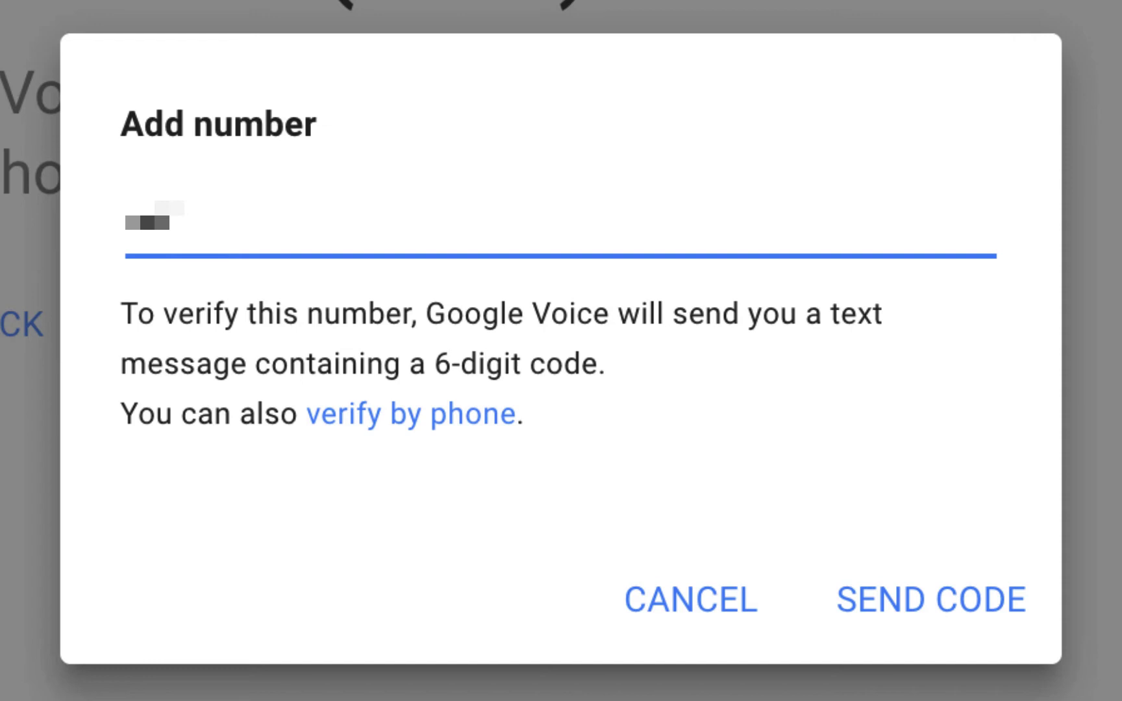
pyautogui.write('5555')
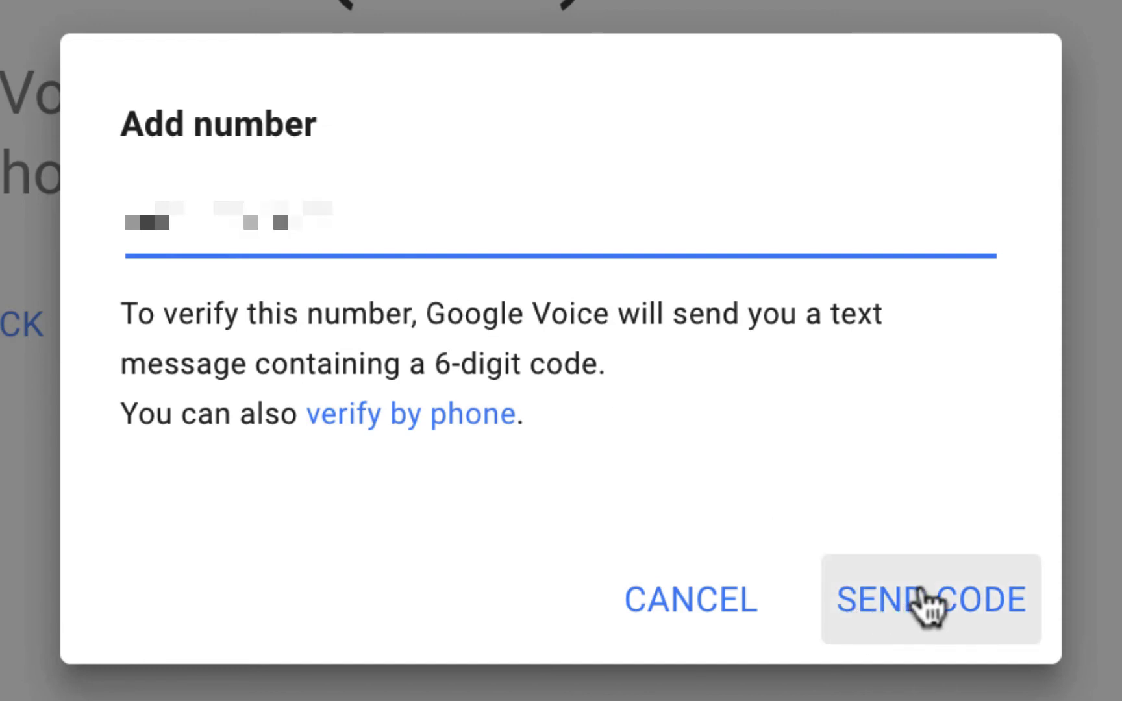
pyautogui.click(928, 605)
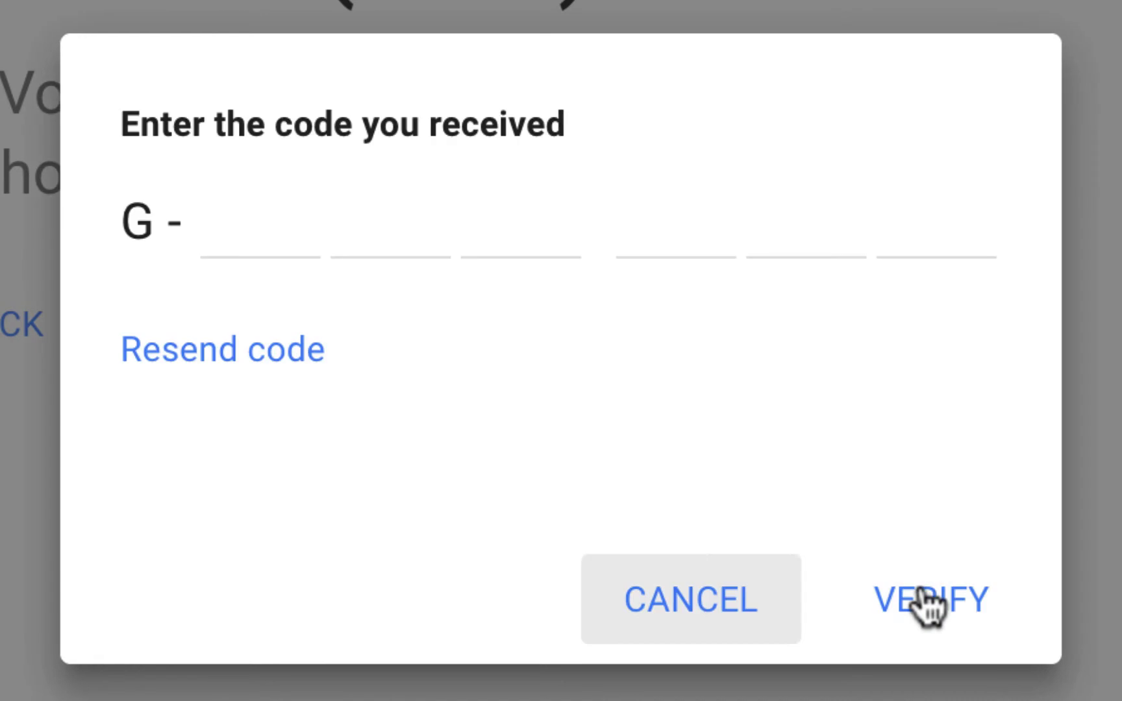
# Enter the received six-digit verification code and verify the phone.
pyautogui.click(274, 226)
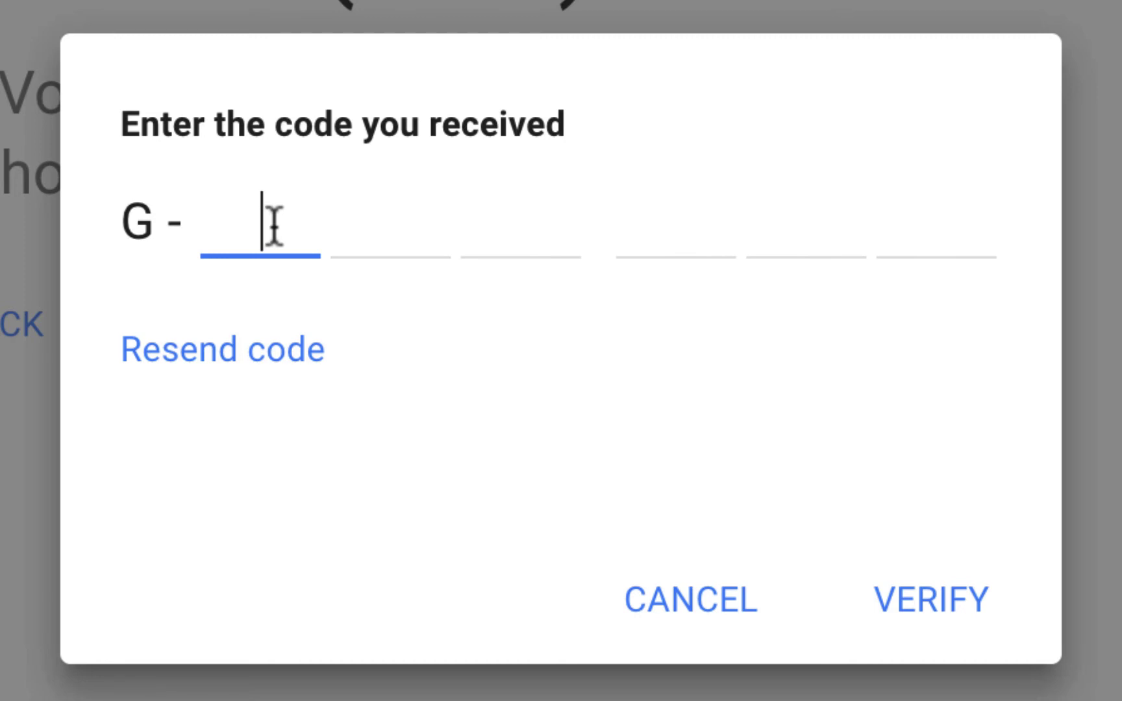
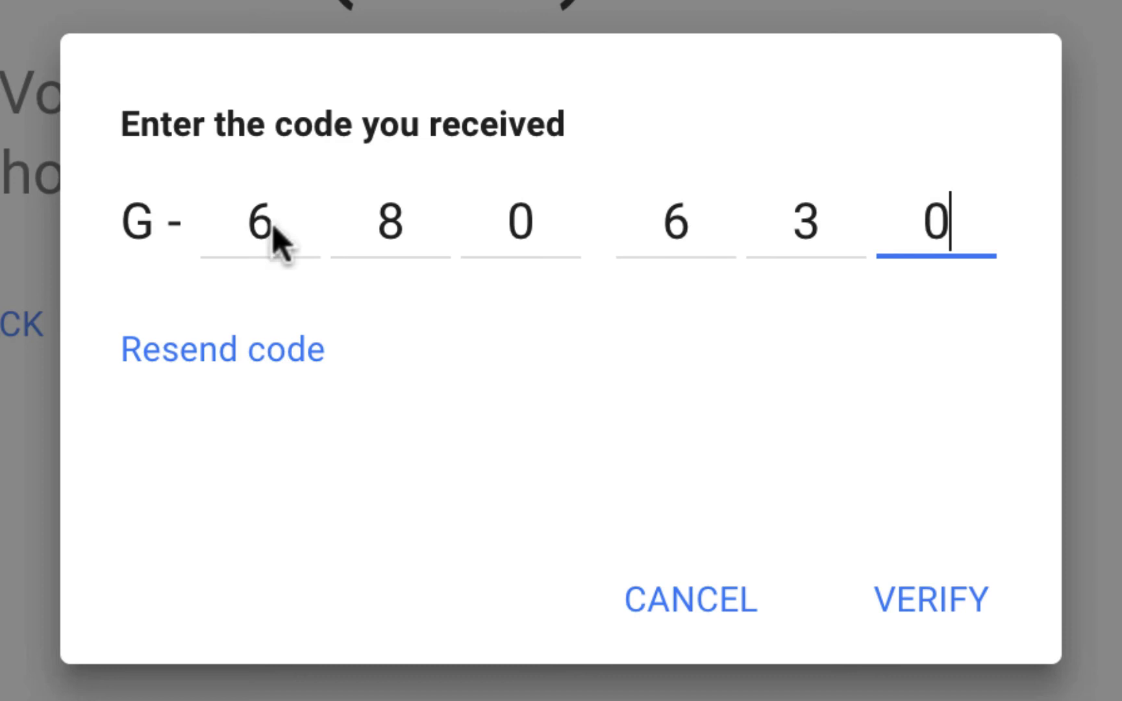
pyautogui.click(938, 600)
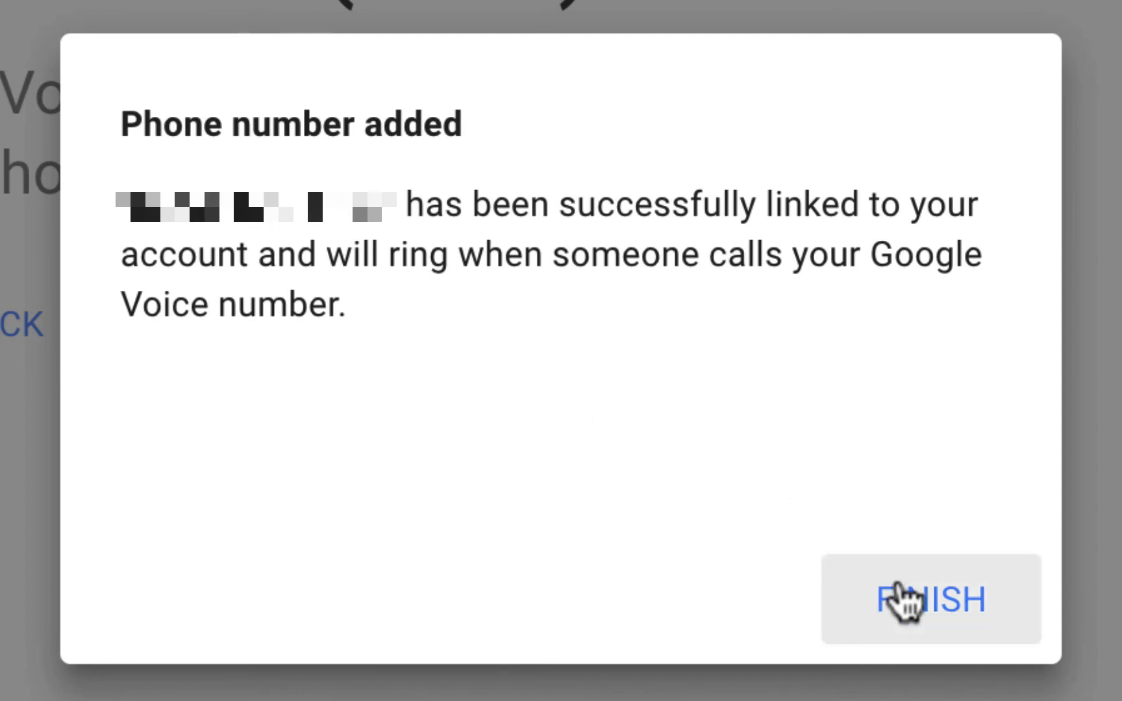
# Dismiss the phone-linked confirmation and finish signup to enter the Messages inbox.
pyautogui.click(899, 592)
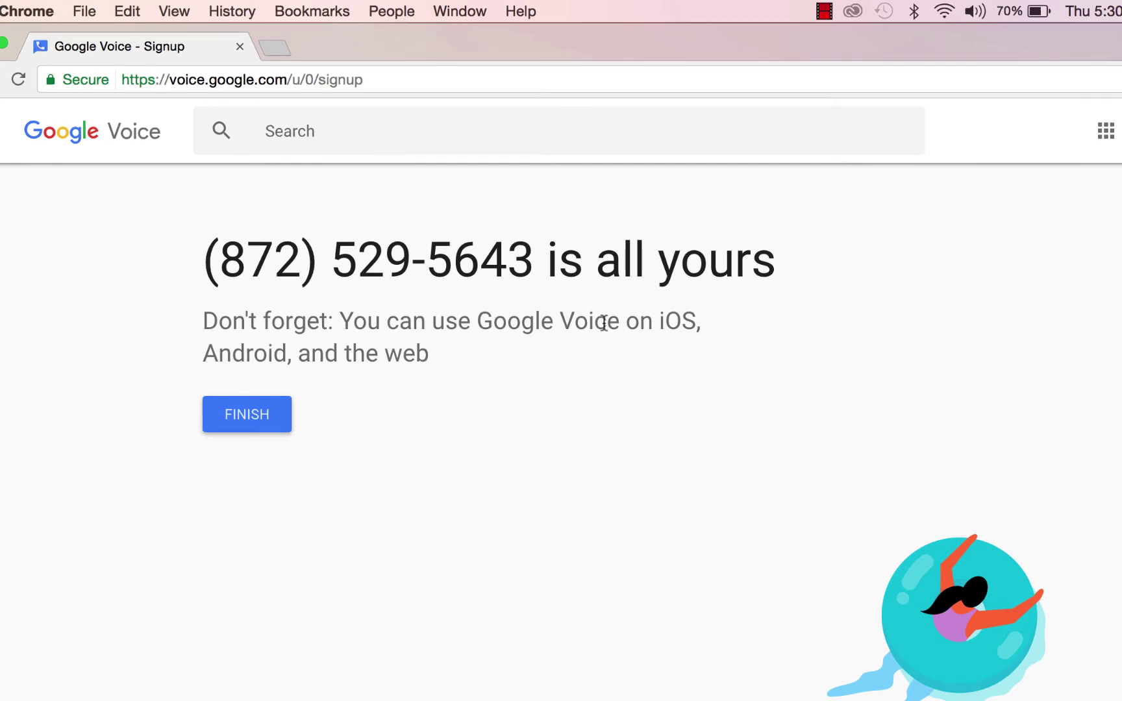
pyautogui.click(278, 419)
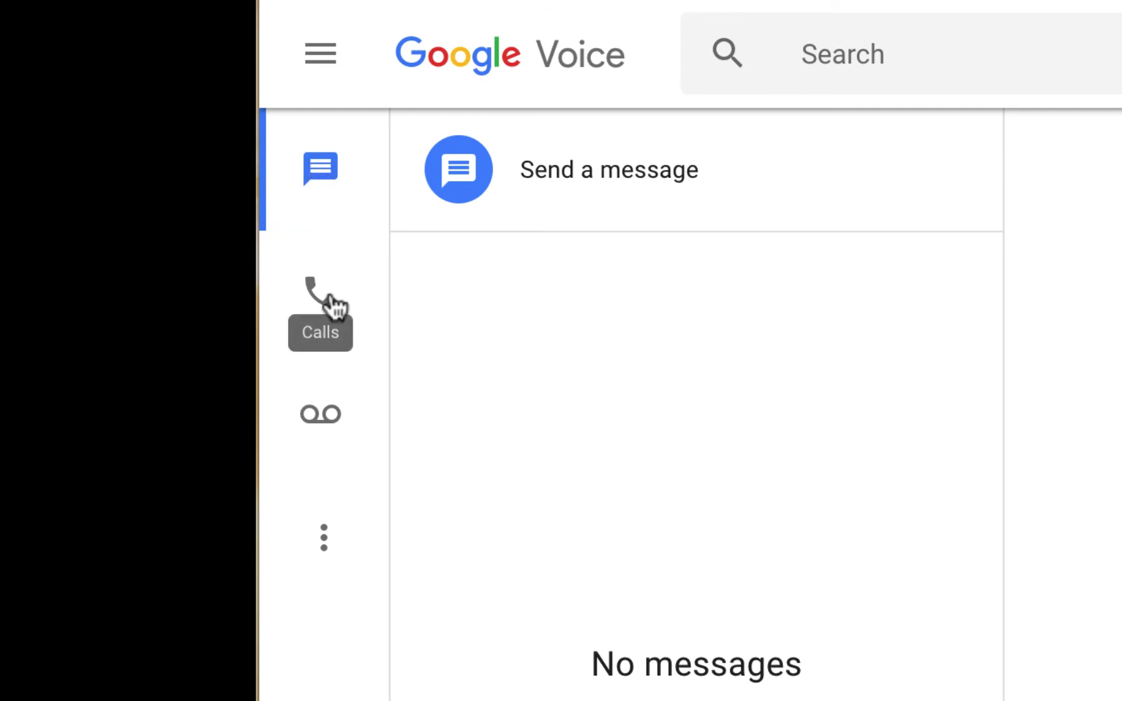
# Browse Calls, Voicemail and Messages, then open the Google Voice welcome voicemail.
pyautogui.click(331, 298)
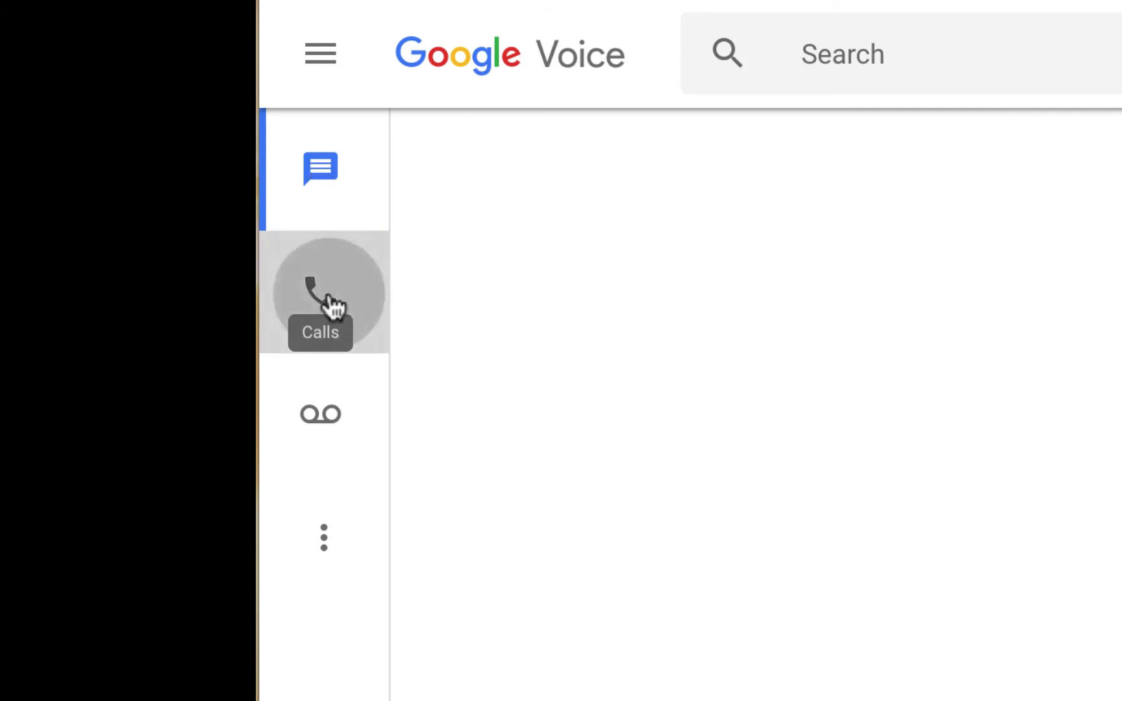
pyautogui.click(342, 434)
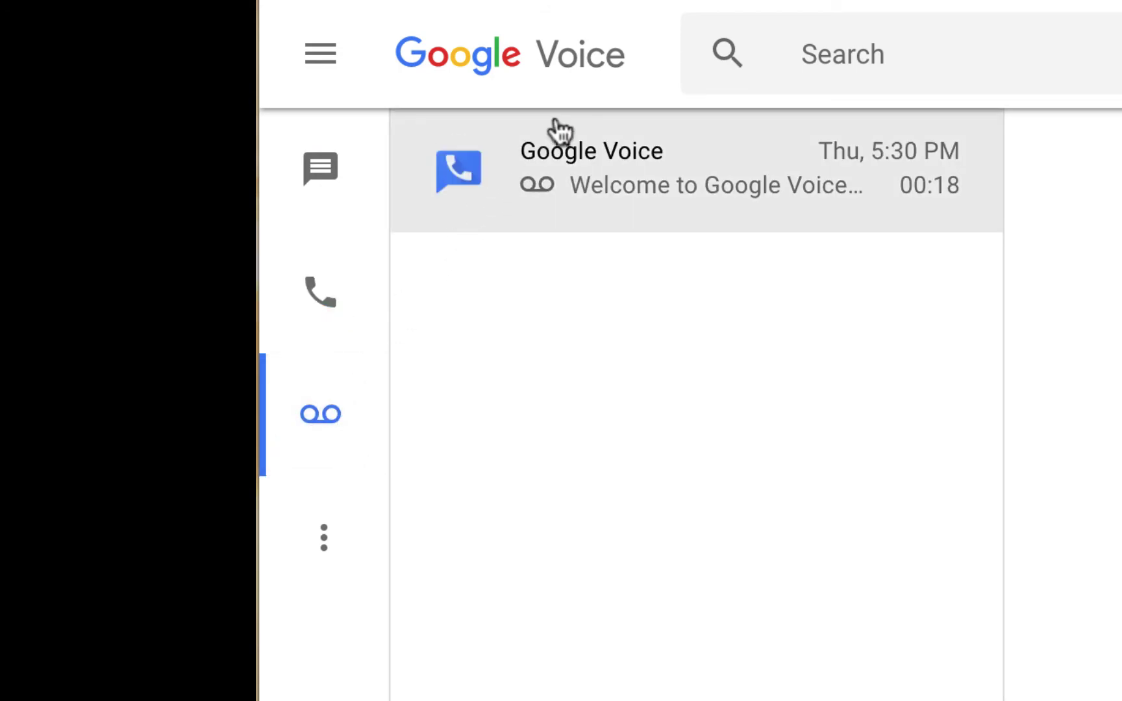
pyautogui.click(319, 315)
pyautogui.click(324, 195)
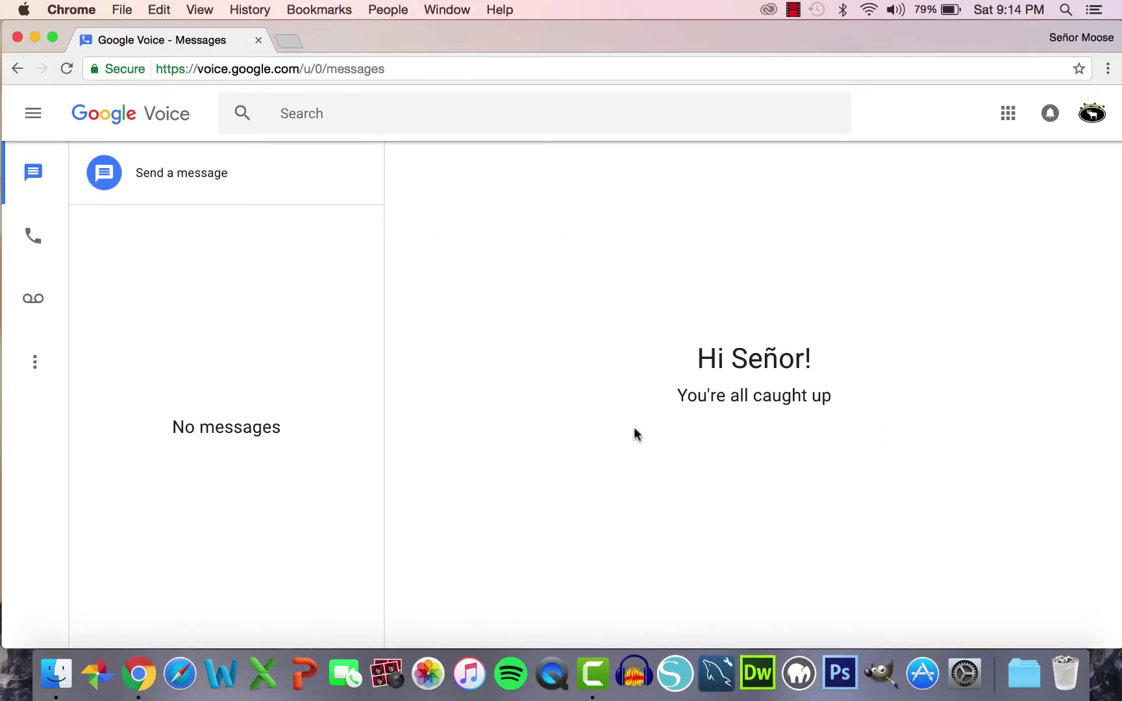
pyautogui.click(43, 302)
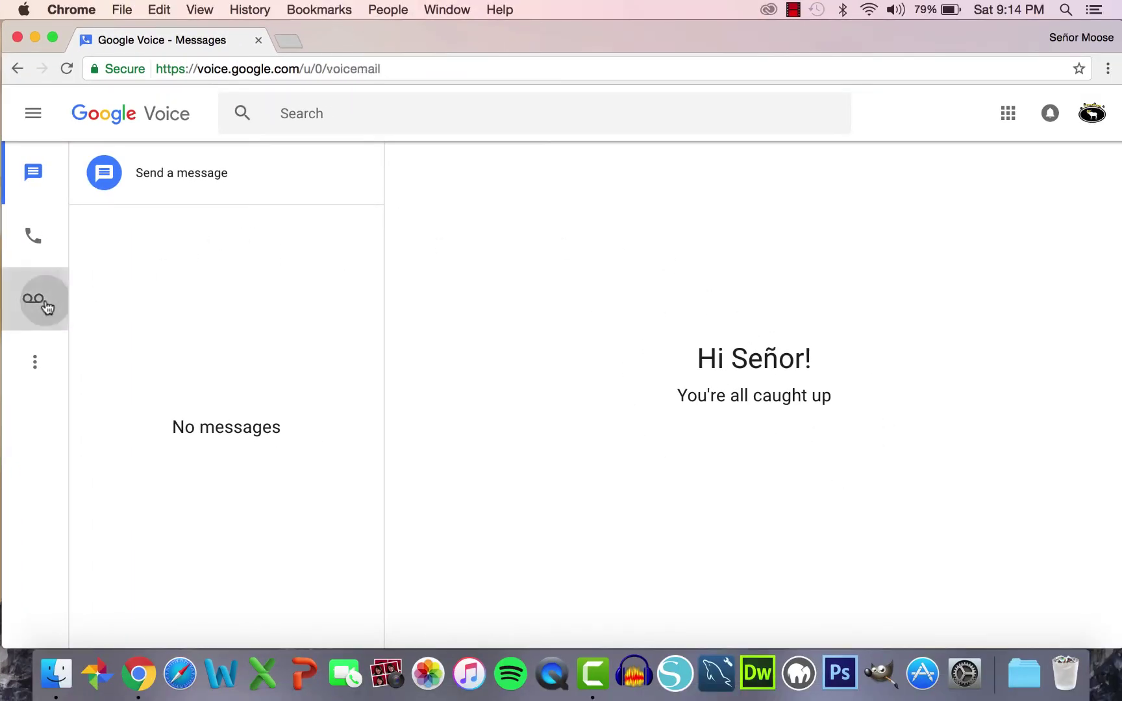
pyautogui.click(194, 167)
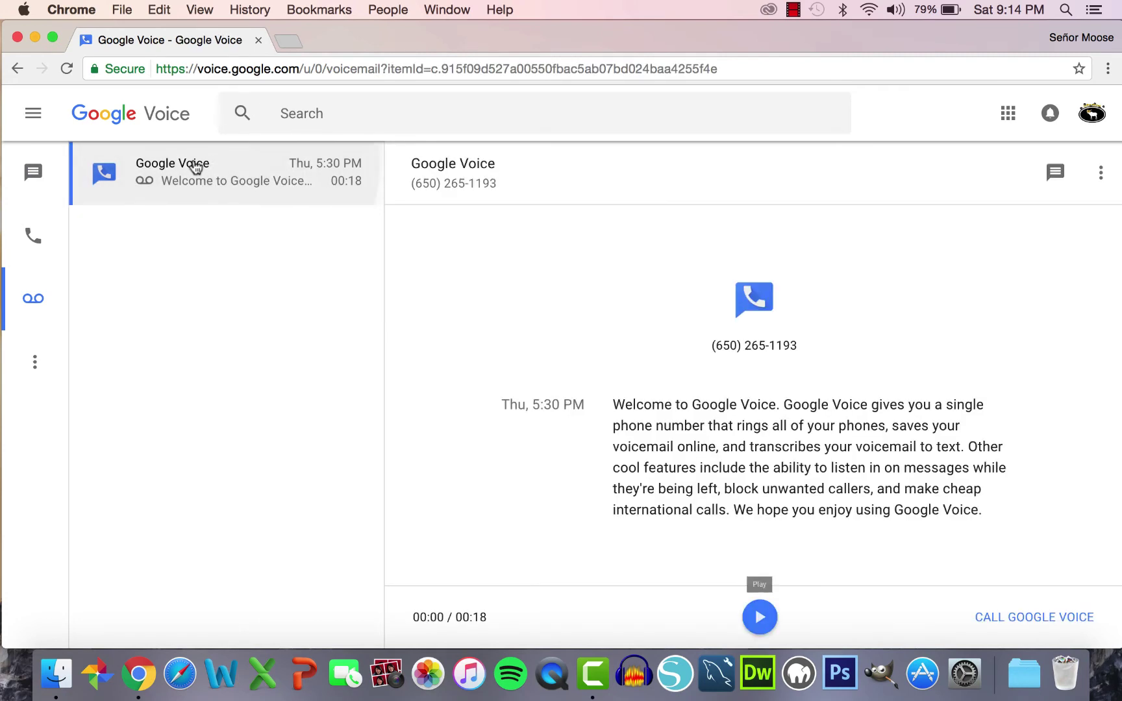
# Open the navigation drawer listing Messages, Calls, Voicemail, Archive, Spam and Settings.
pyautogui.click(31, 368)
pyautogui.click(291, 376)
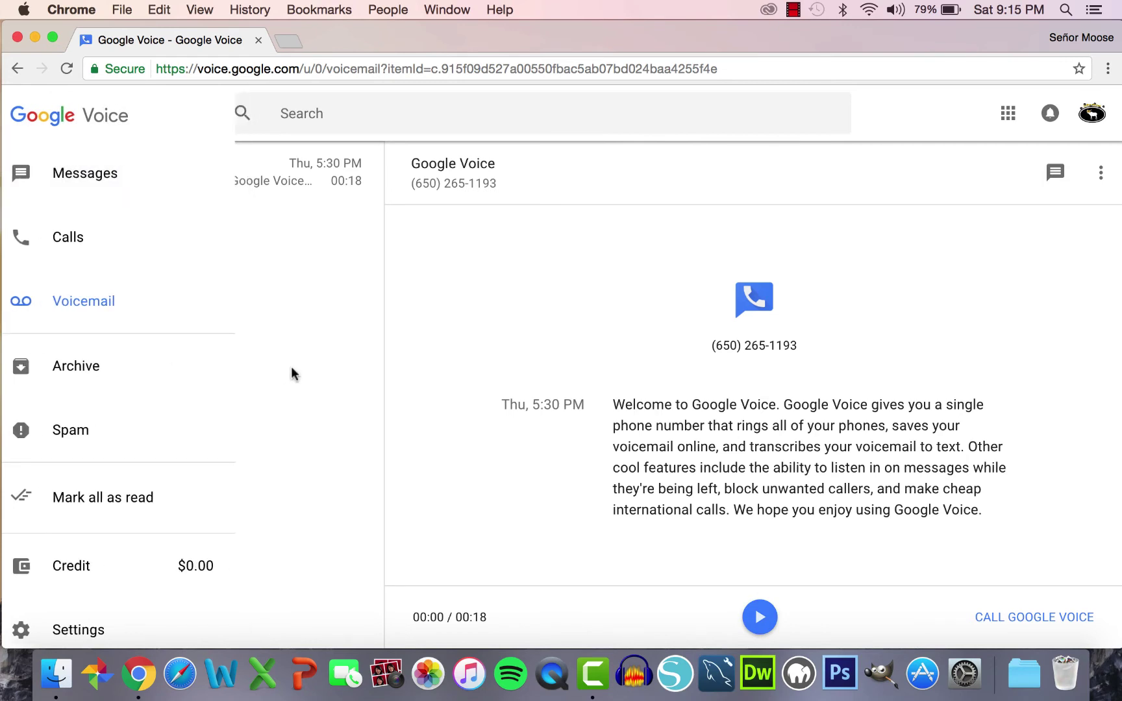
pyautogui.click(33, 113)
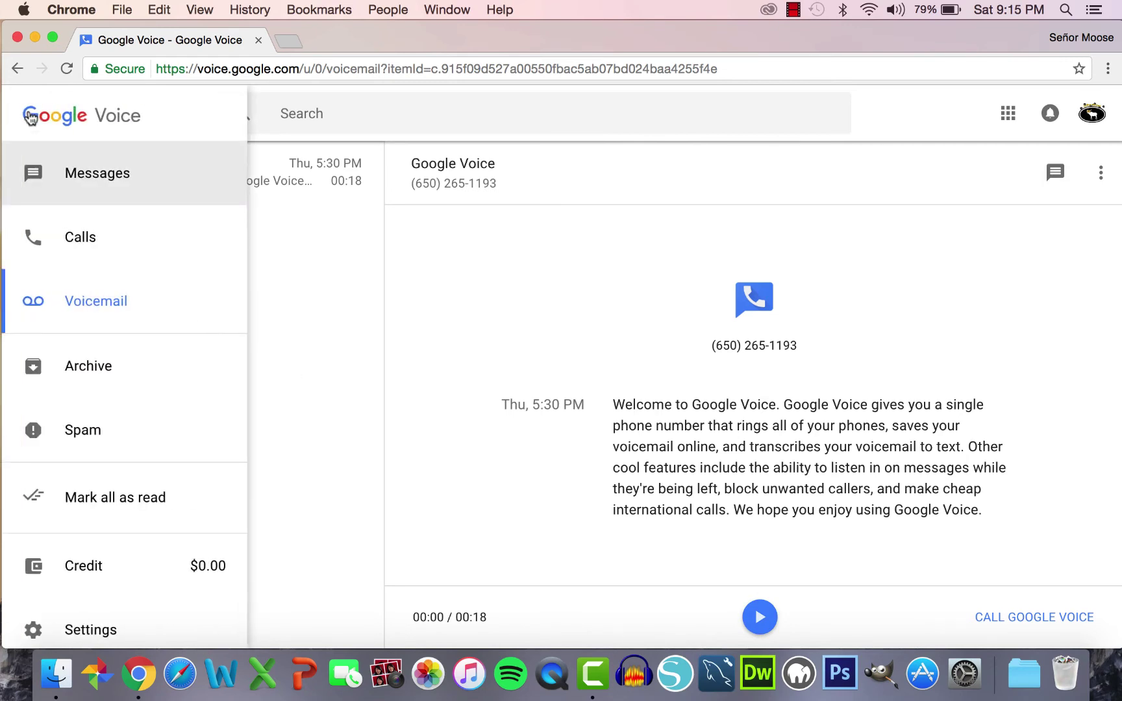
pyautogui.click(327, 297)
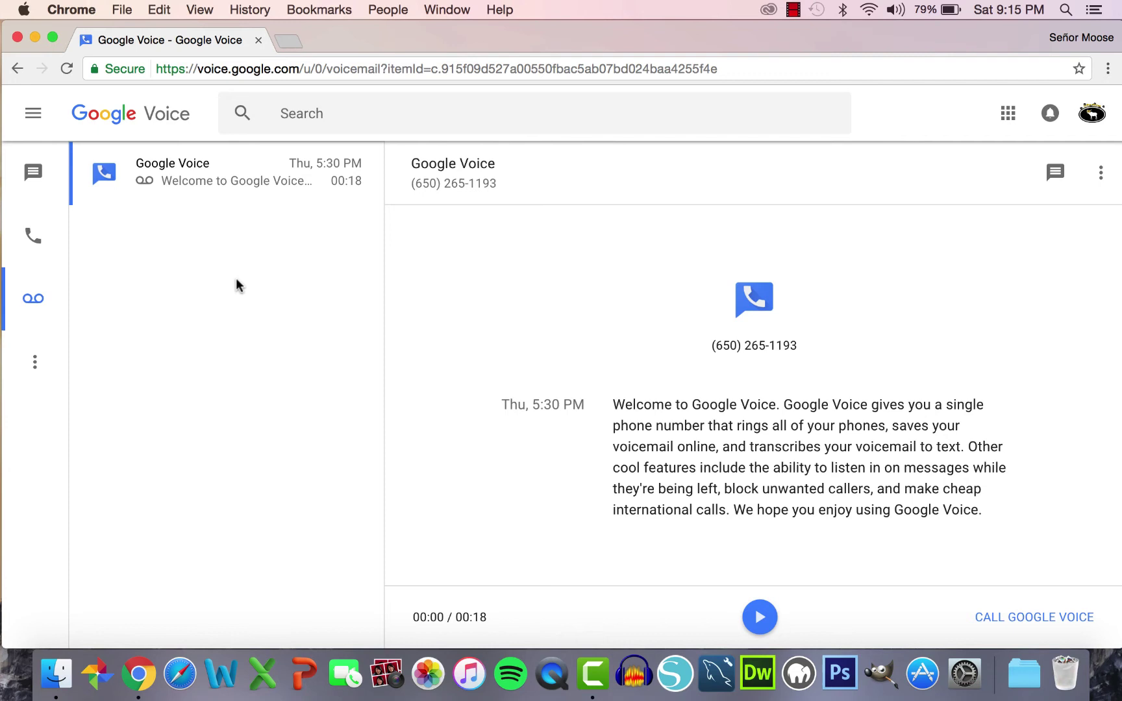
pyautogui.click(36, 365)
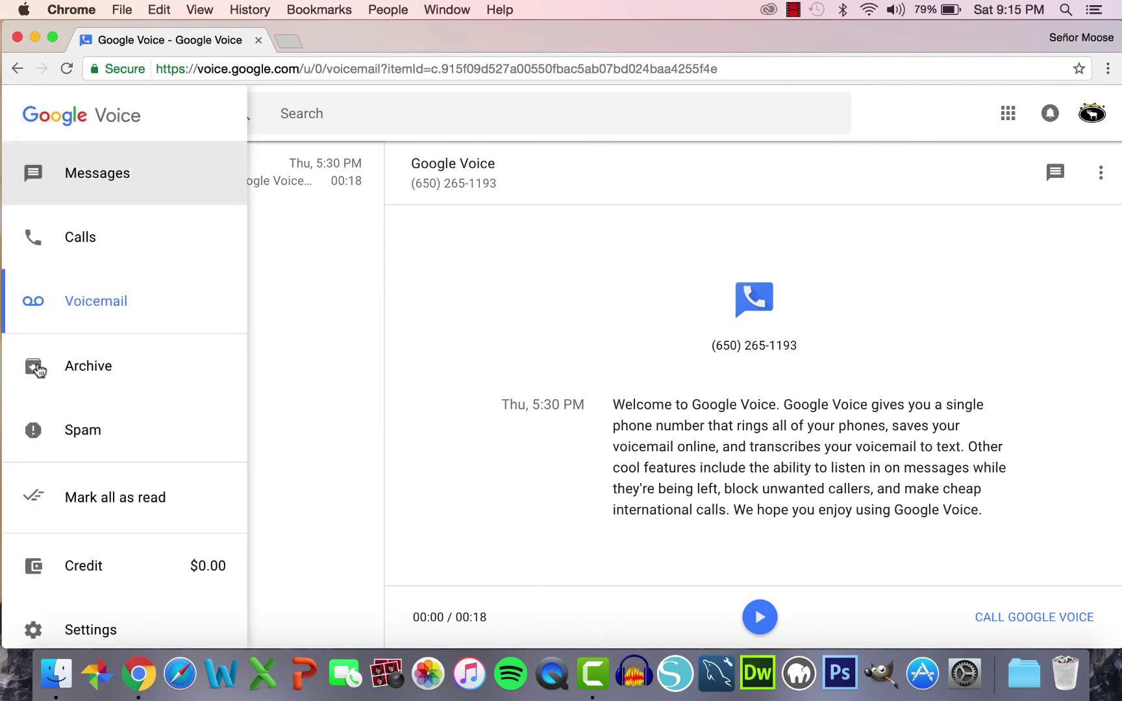
# Open Settings and switch Do not disturb on under Phone numbers.
pyautogui.click(68, 631)
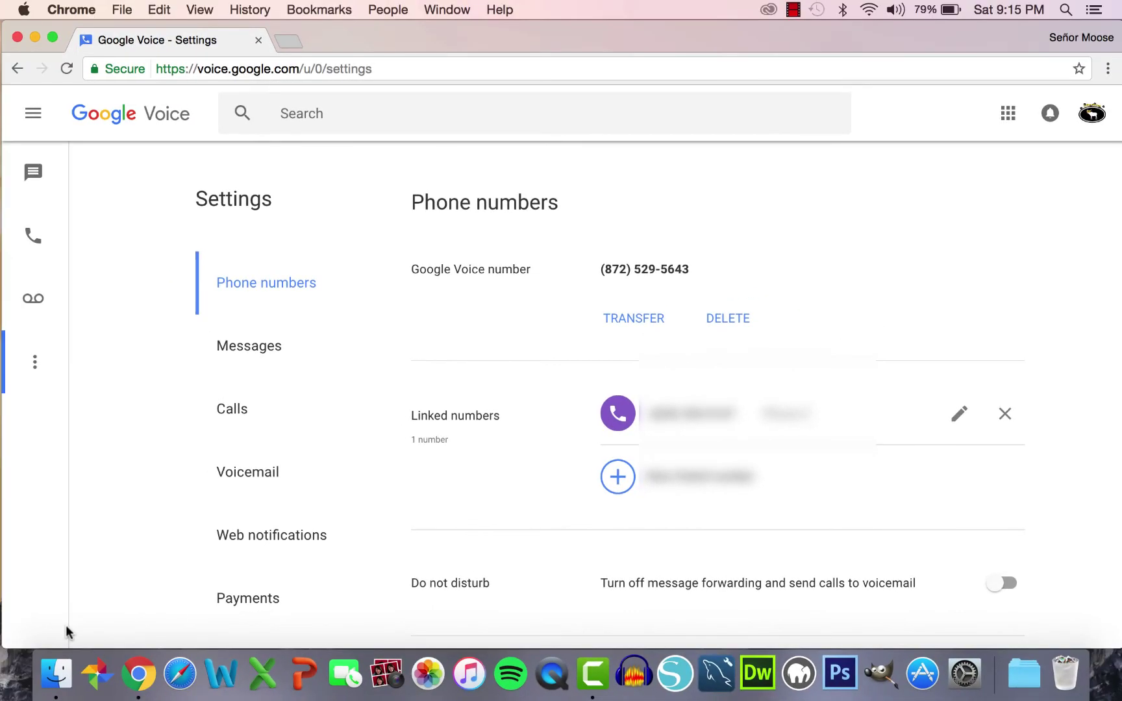
pyautogui.click(1003, 583)
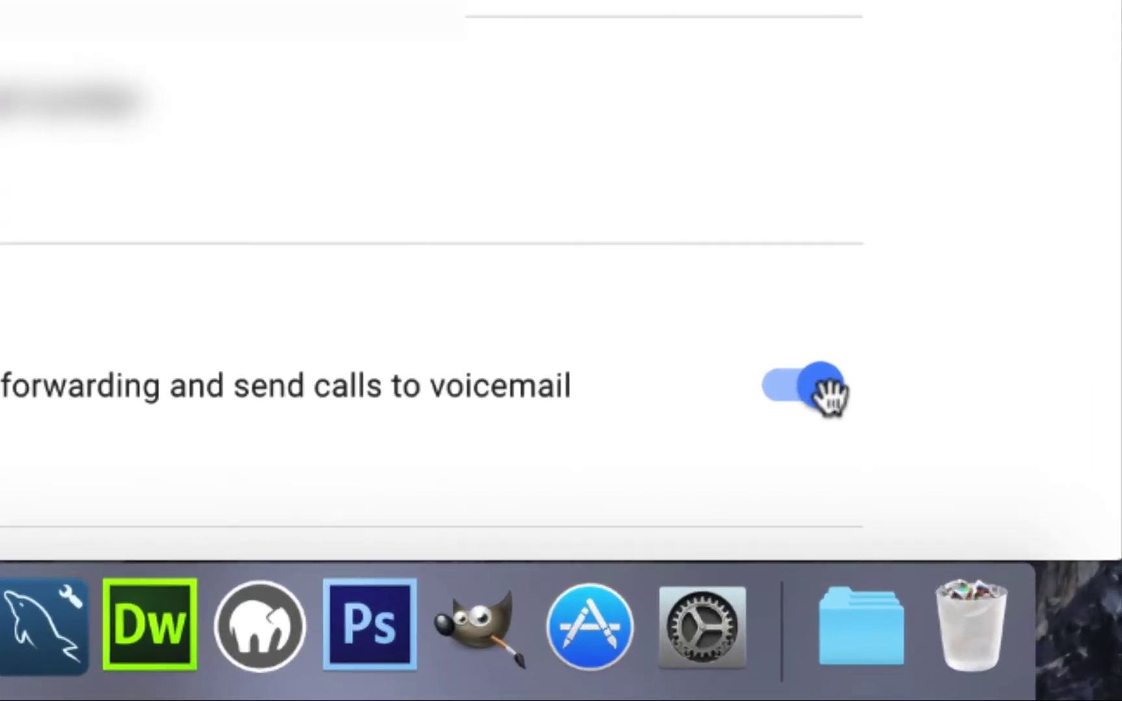
pyautogui.click(829, 392)
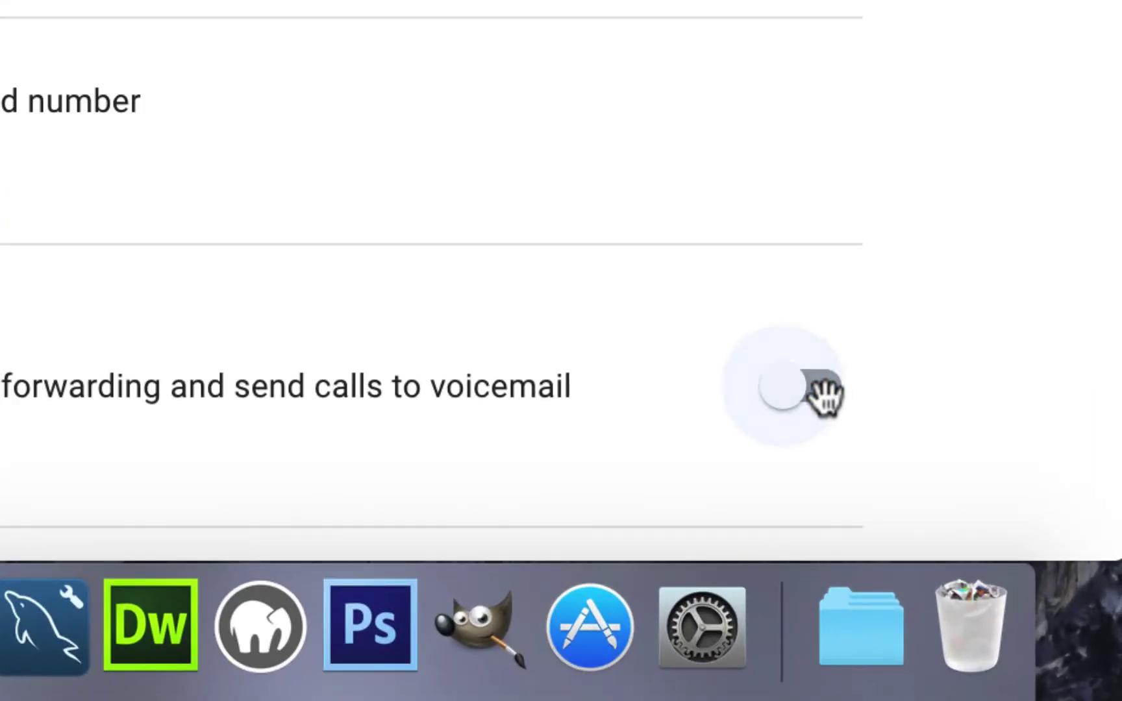
pyautogui.click(783, 387)
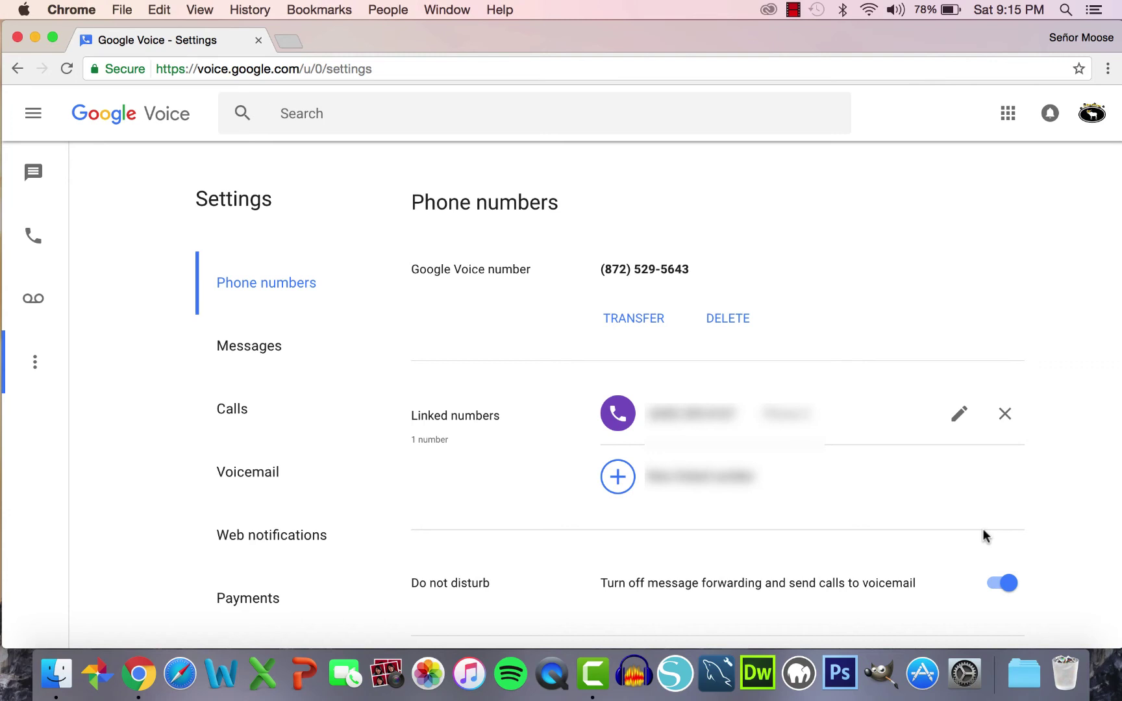
# Turn off Forward messages to email, missed-call email alerts and Get voicemail via email.
pyautogui.scroll(-5, 982, 530)
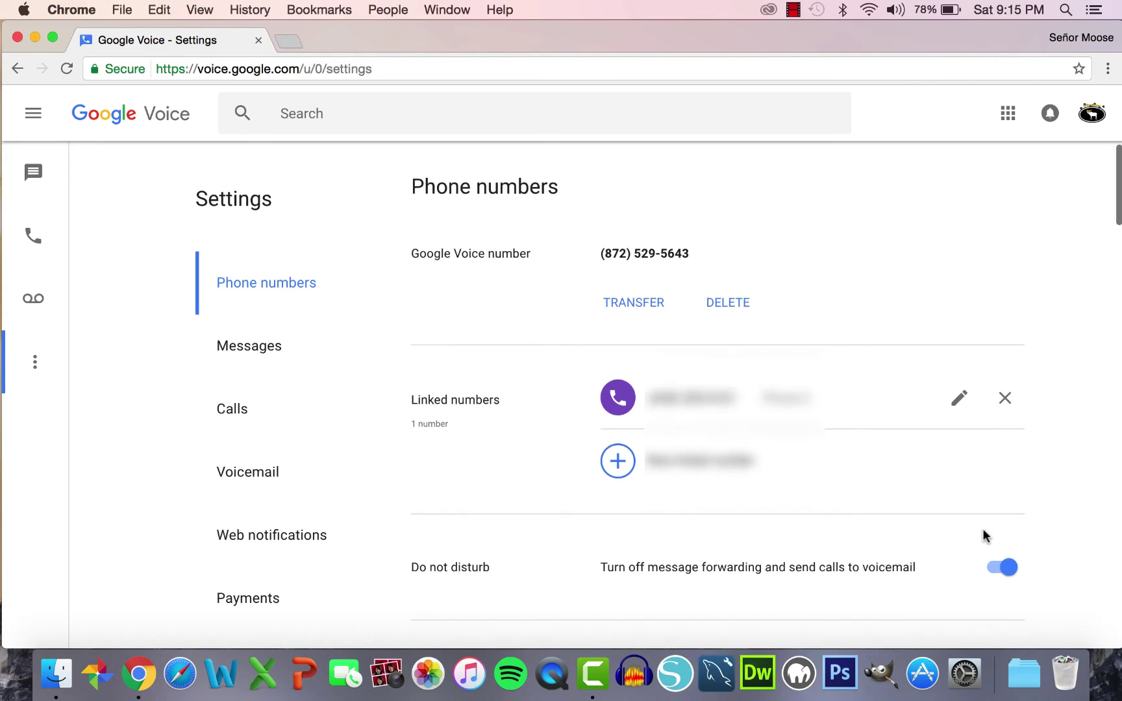
pyautogui.scroll(-2, 982, 529)
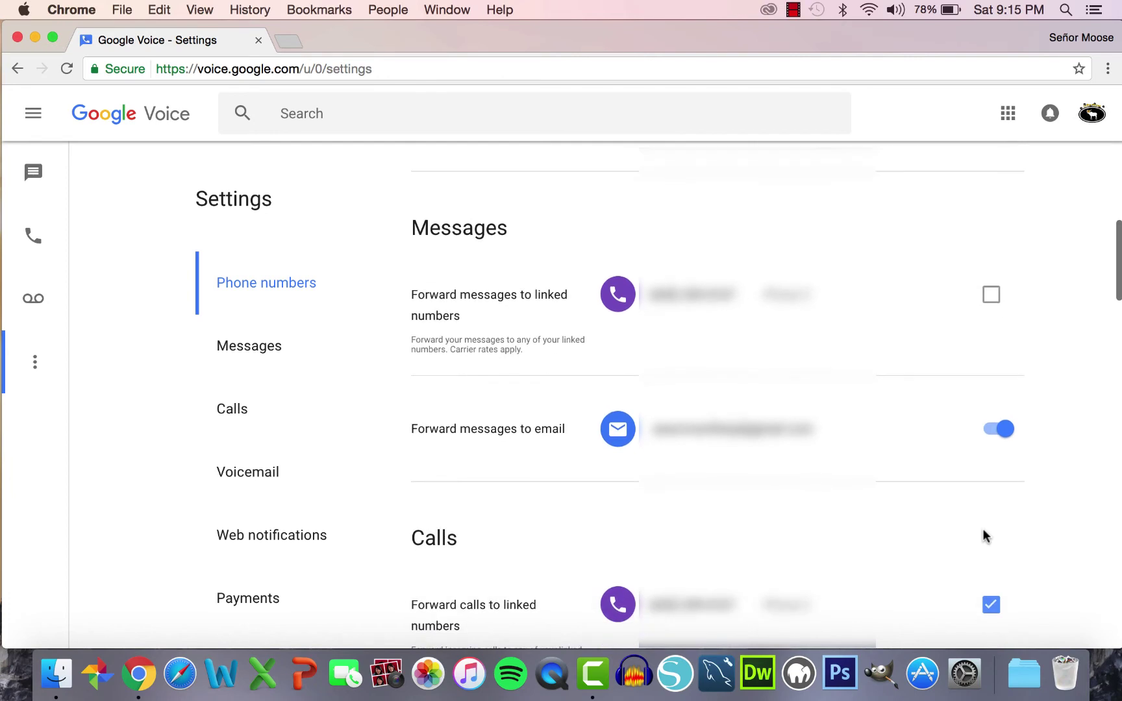
pyautogui.click(1003, 428)
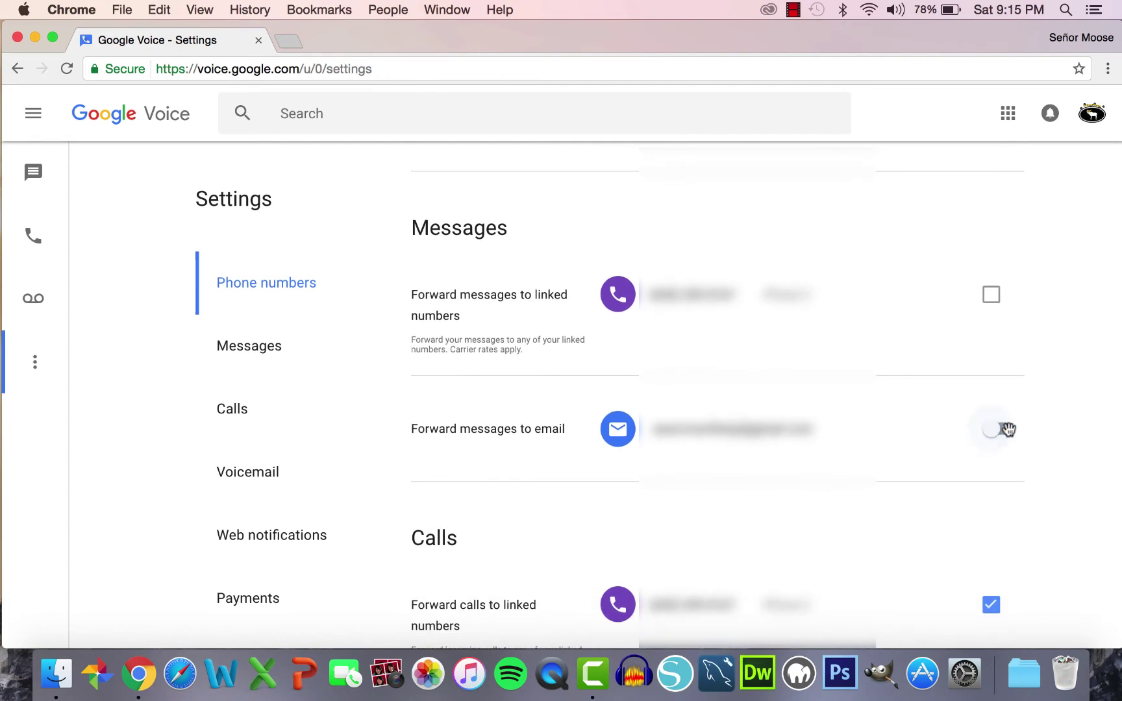
pyautogui.scroll(-4, 1008, 428)
pyautogui.scroll(-2, 1008, 427)
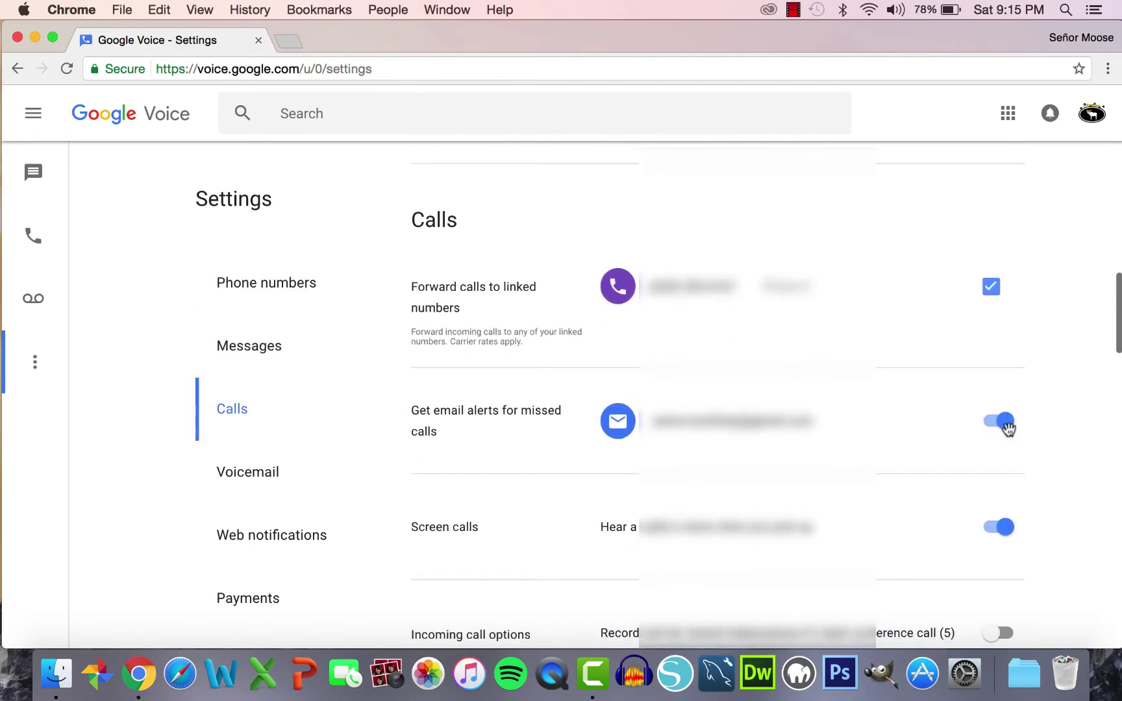
pyautogui.click(1005, 419)
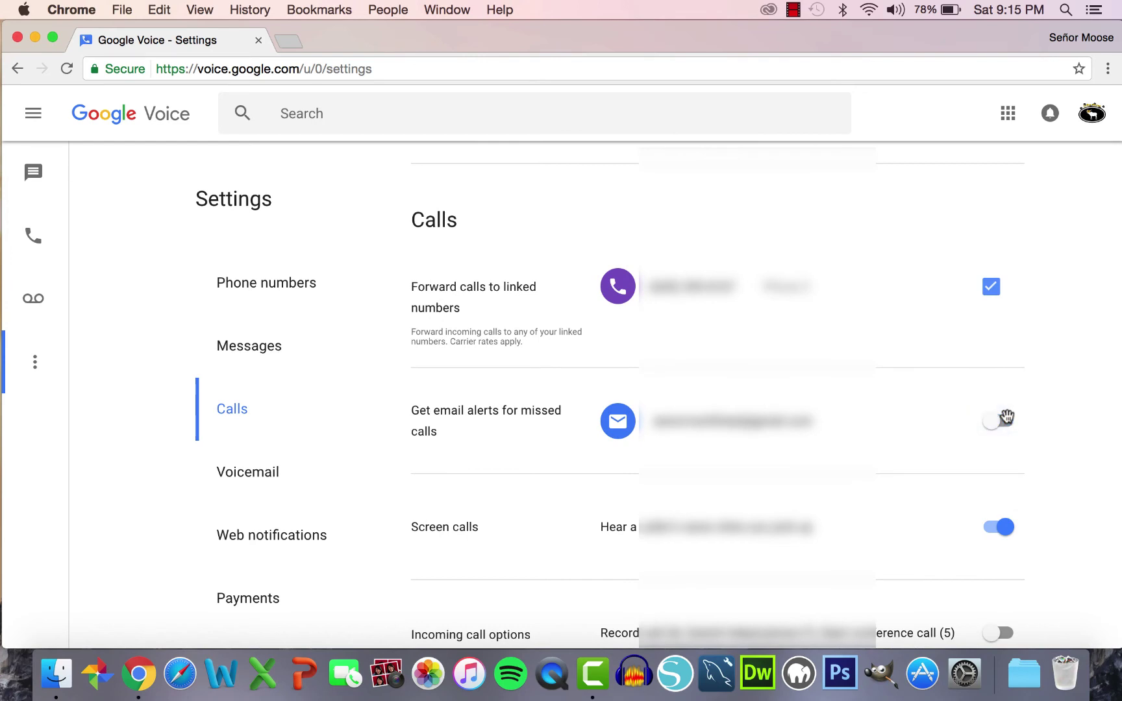
pyautogui.scroll(-8, 1007, 419)
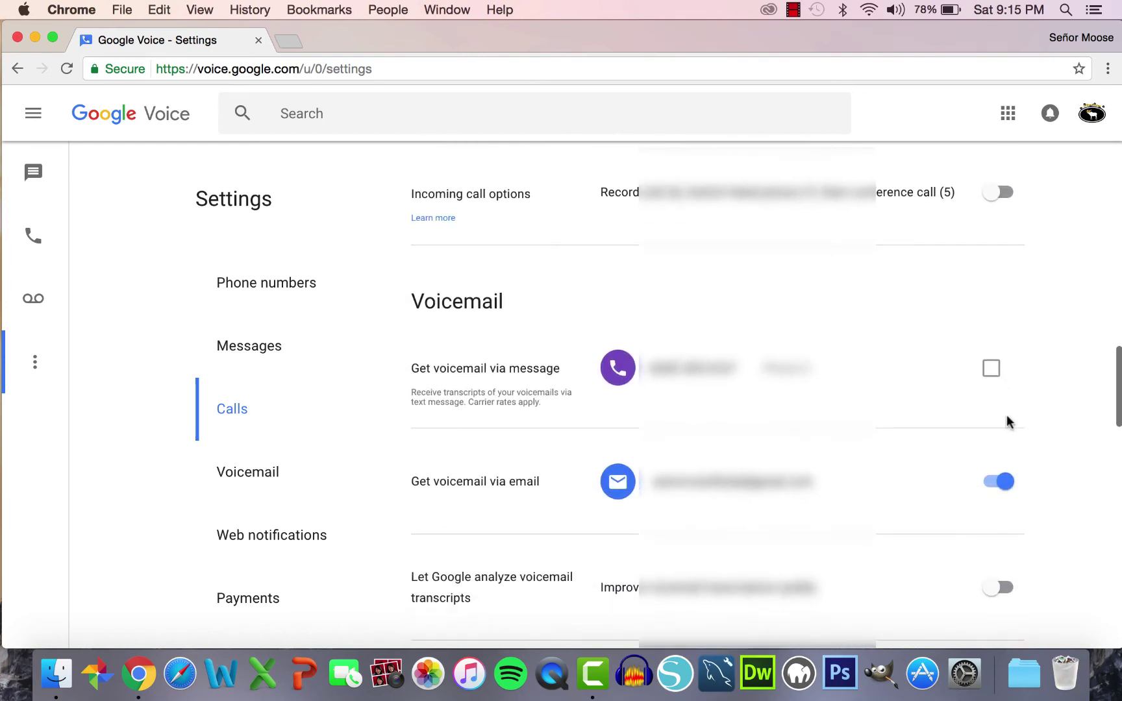
pyautogui.click(1005, 474)
pyautogui.scroll(-3, 1006, 473)
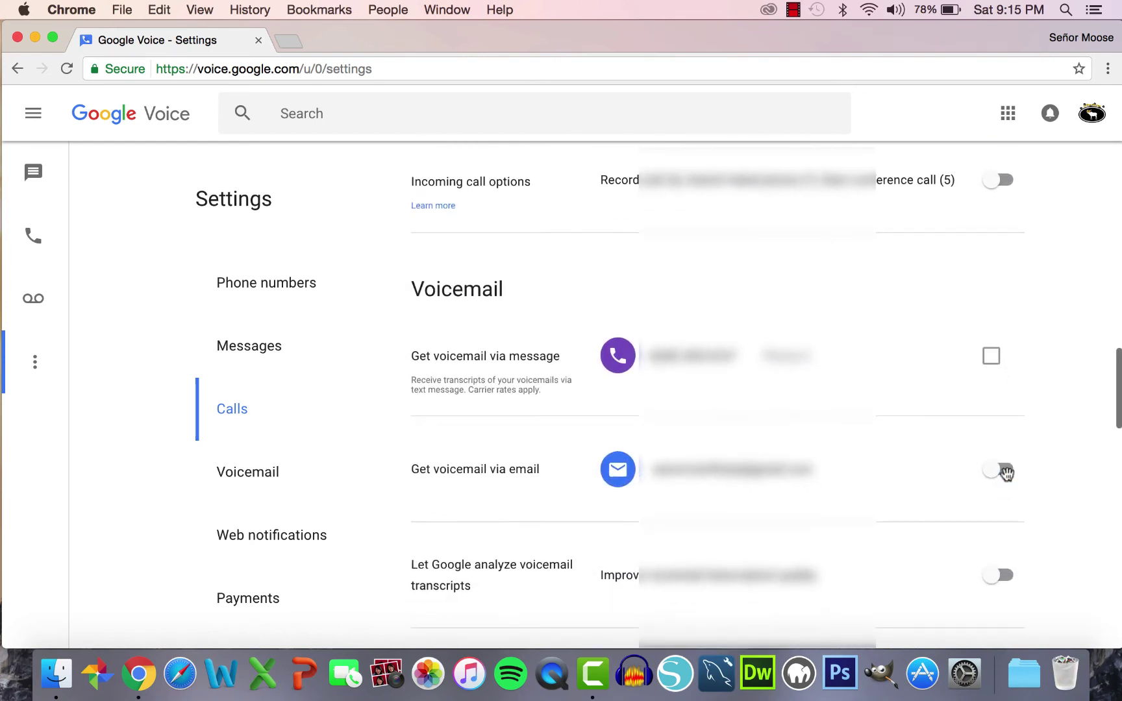
pyautogui.scroll(10, 1006, 473)
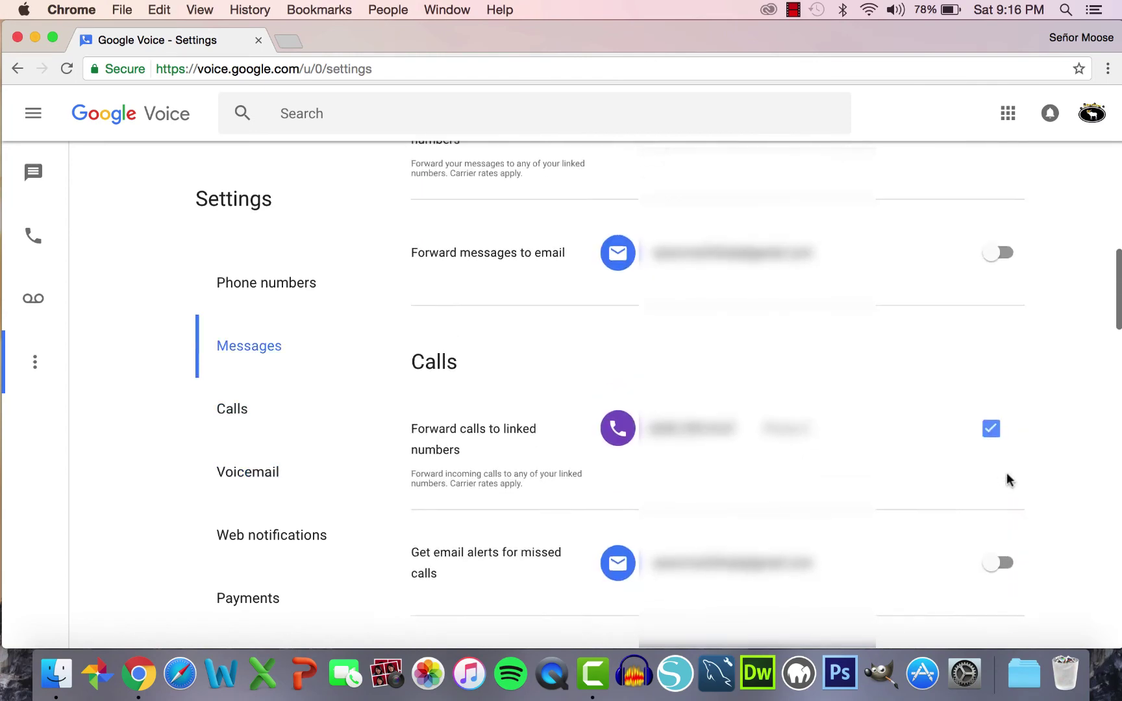
pyautogui.scroll(6, 1006, 469)
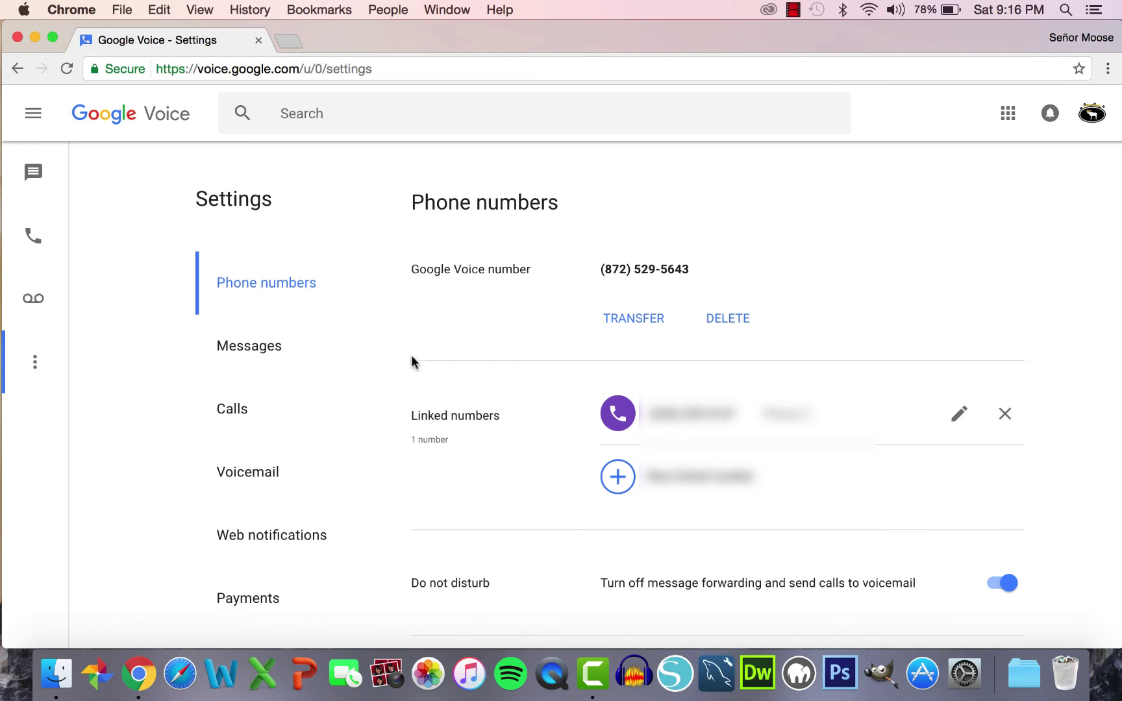
# Go to the voicemail inbox and scroll through the Práctica con Google Voice #11 handout.
pyautogui.click(33, 300)
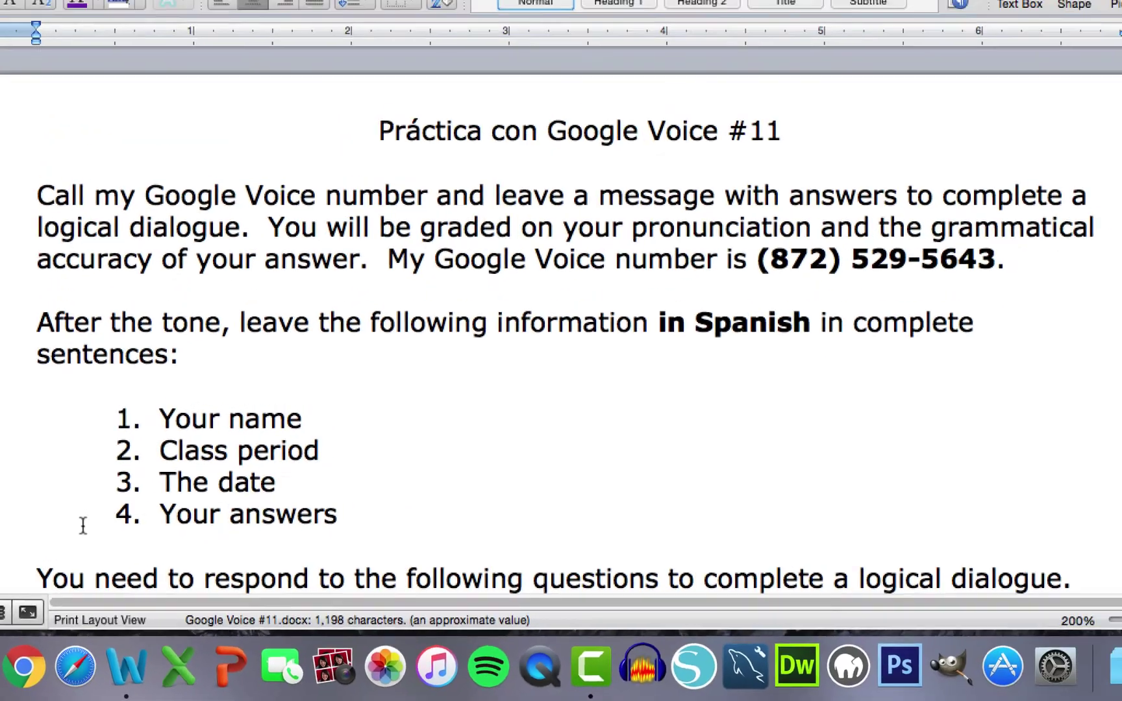
pyautogui.scroll(-10, 43, 537)
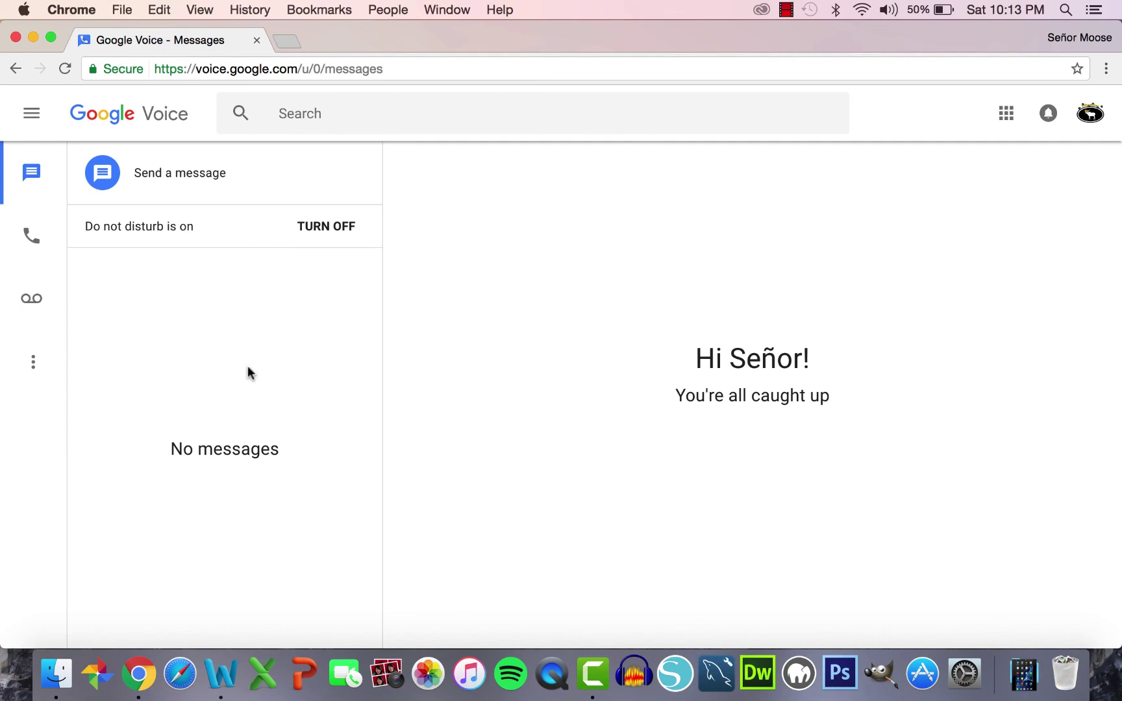
# Open the new 22-second Spanish voicemail and start playing it.
pyautogui.click(30, 301)
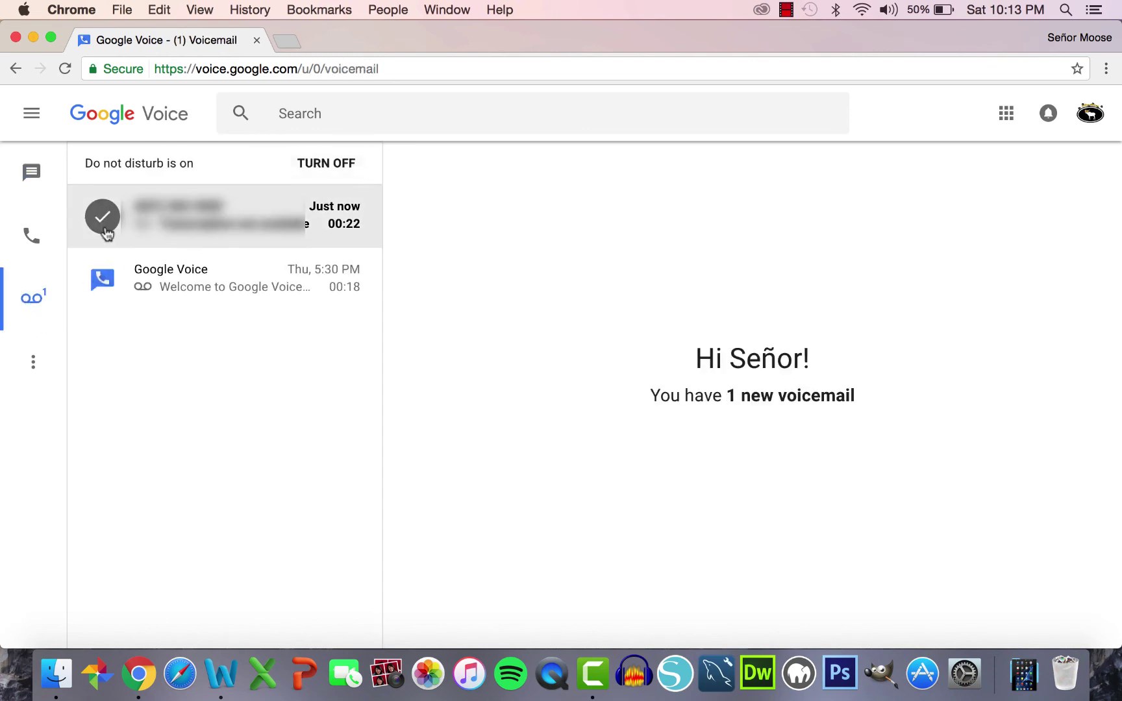
pyautogui.click(286, 224)
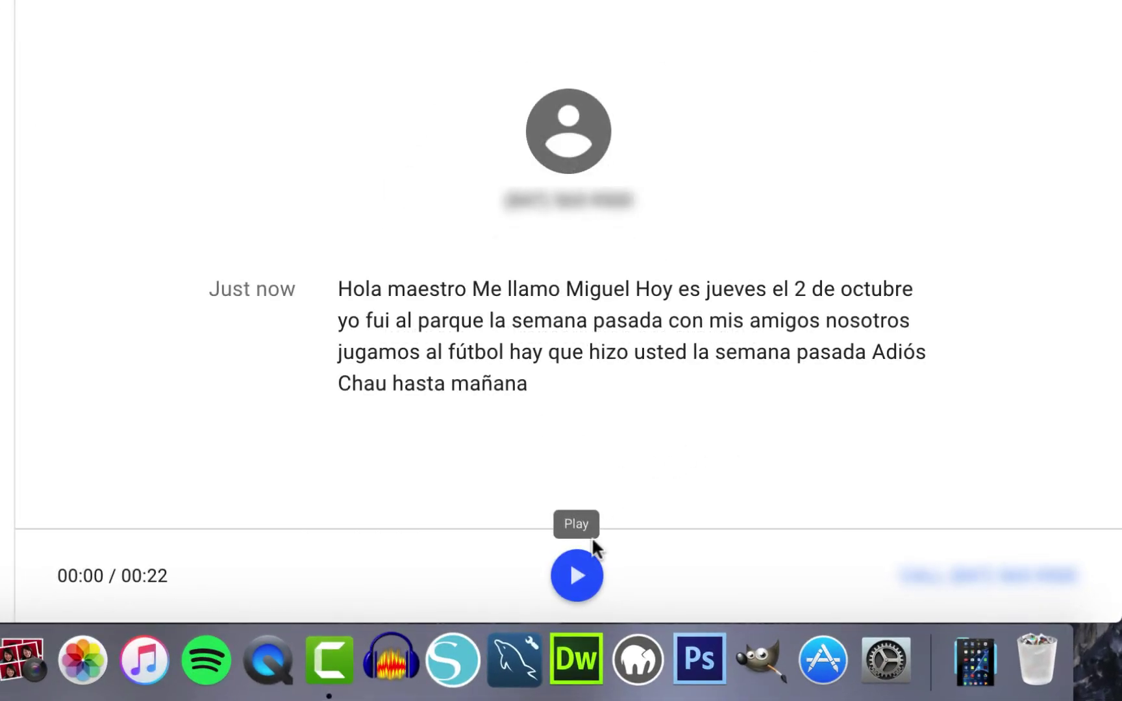
pyautogui.click(580, 574)
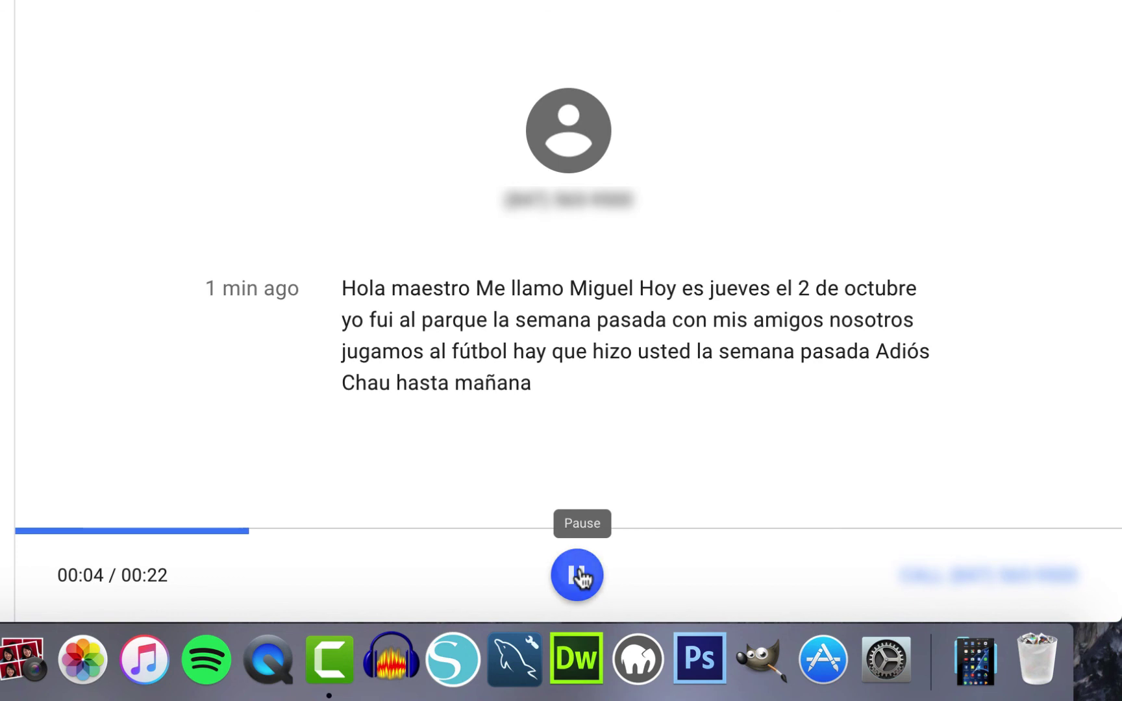
# Pause, rewind, skip to about 00:19, then play the voicemail to the end.
pyautogui.click(580, 576)
pyautogui.click(64, 530)
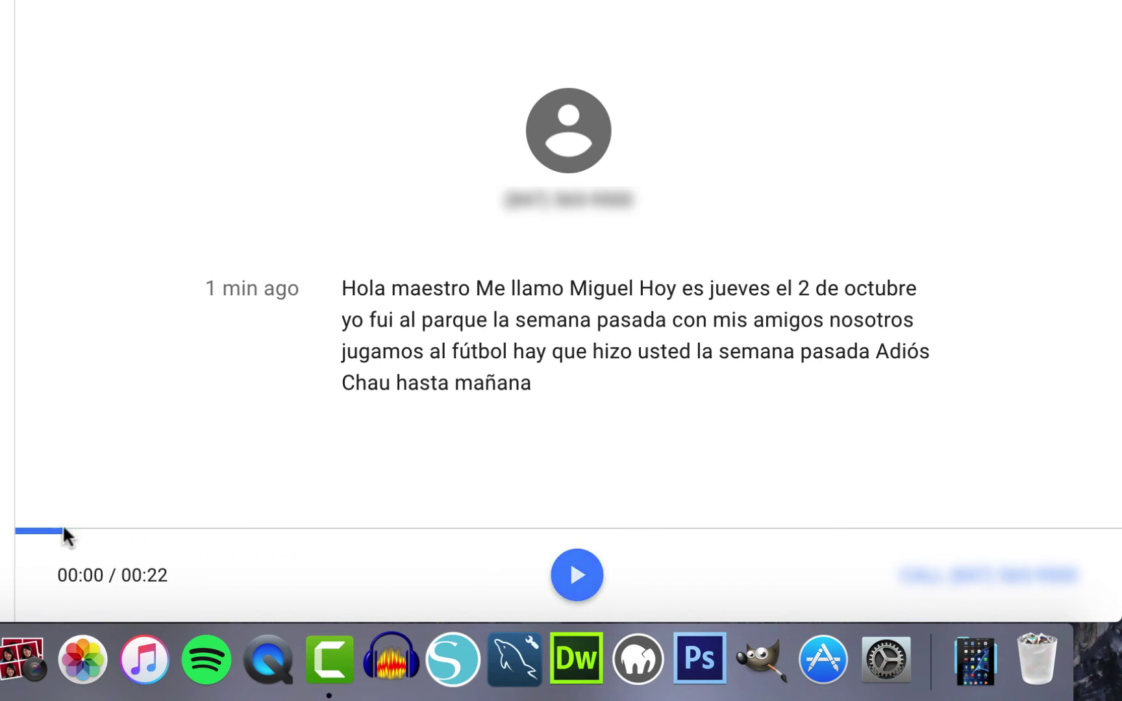
pyautogui.click(979, 530)
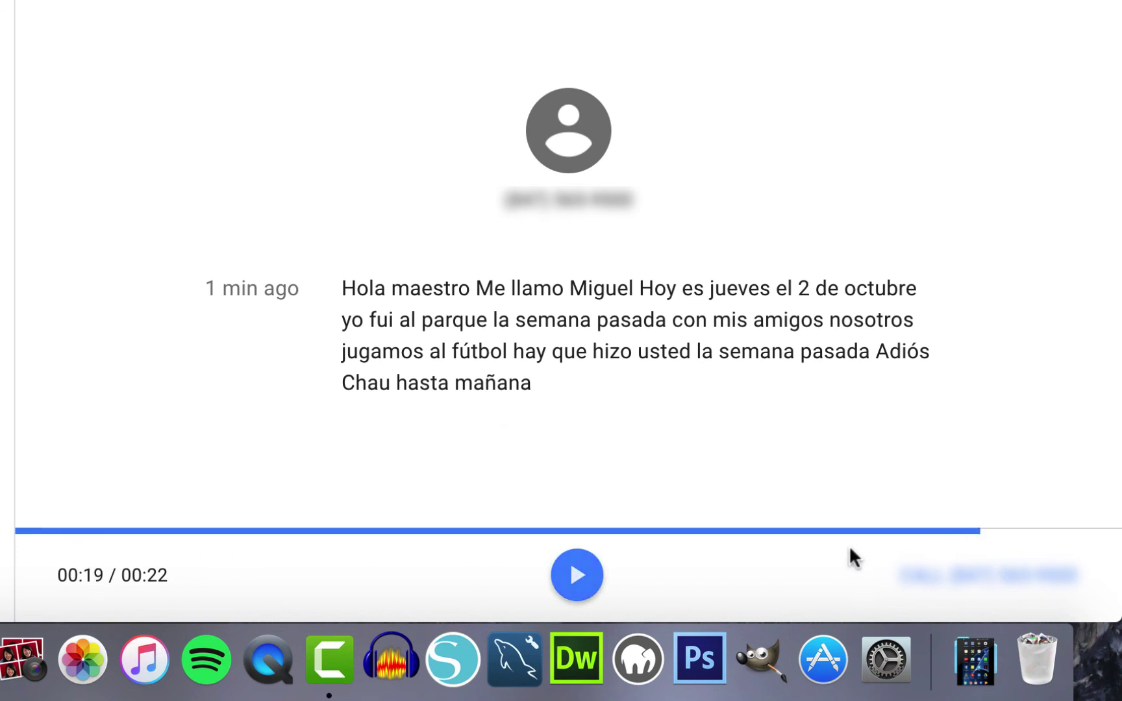
pyautogui.click(577, 576)
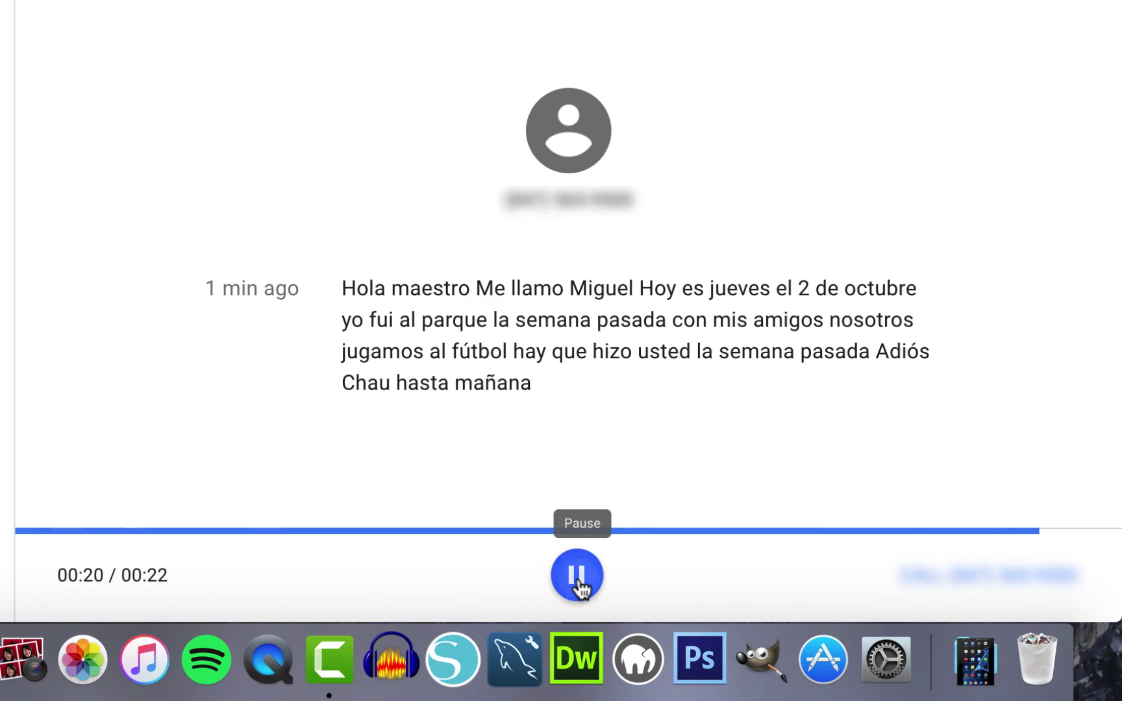
pyautogui.click(579, 580)
pyautogui.click(578, 579)
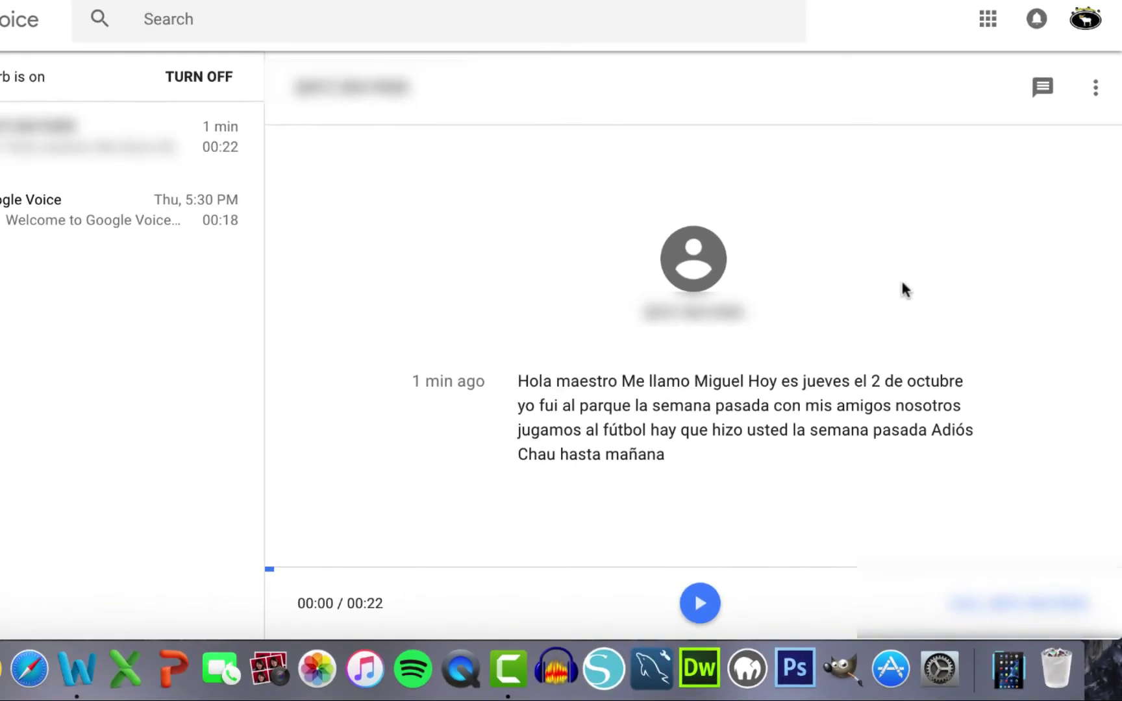
pyautogui.click(1094, 87)
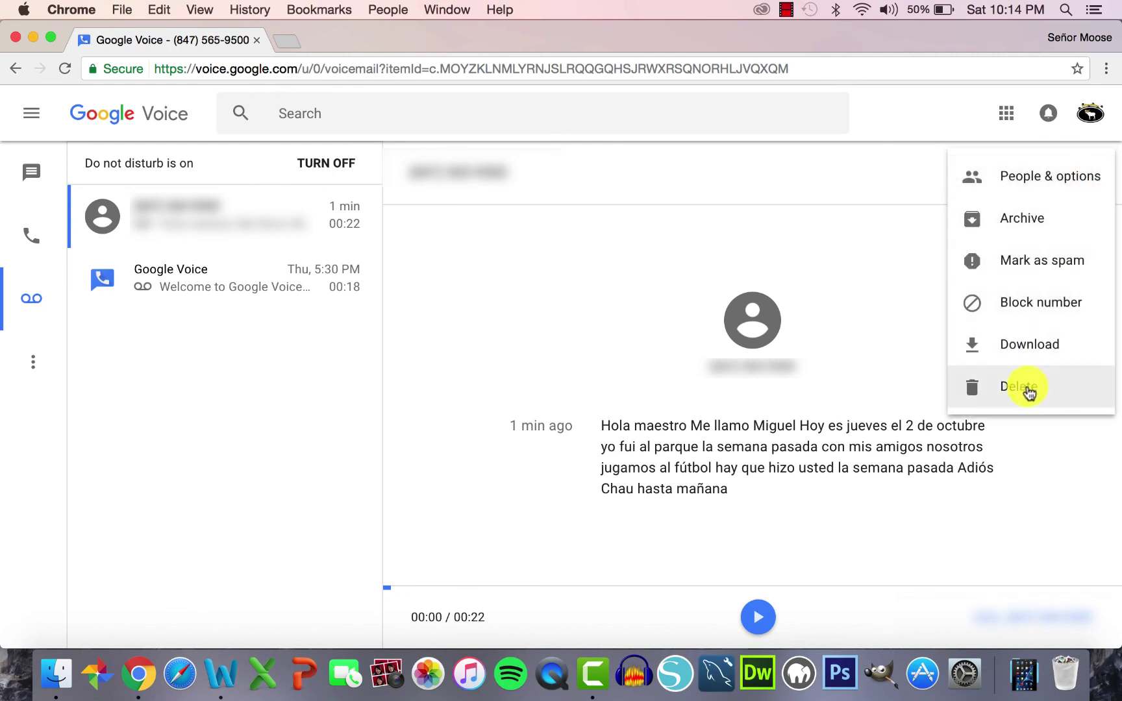
pyautogui.click(883, 351)
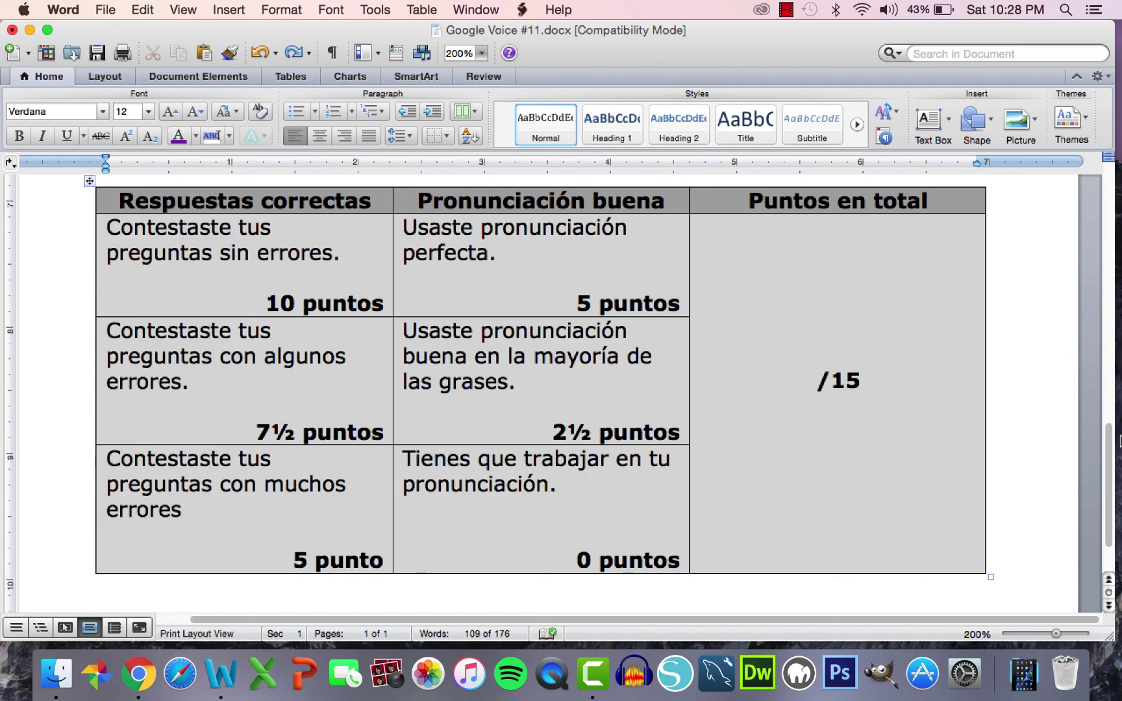
# Scroll up past the grading rubric table to the 'Práctica con Google Voice #11' title.
pyautogui.scroll(10, 873, 416)
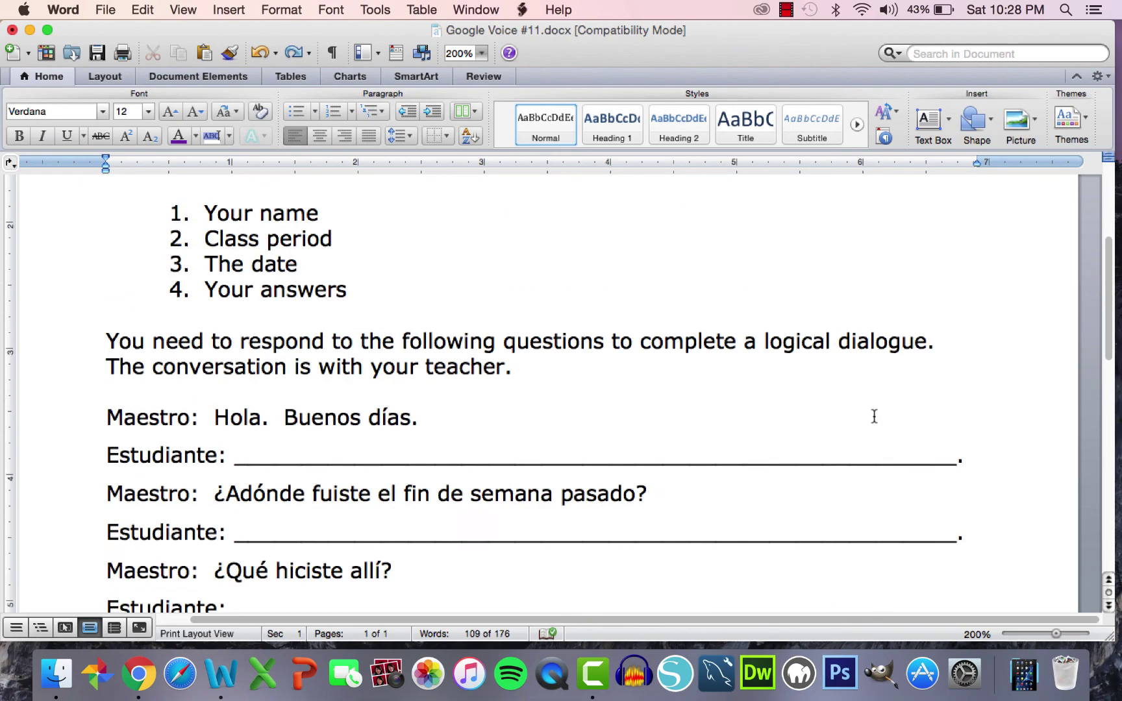
pyautogui.scroll(3, 873, 416)
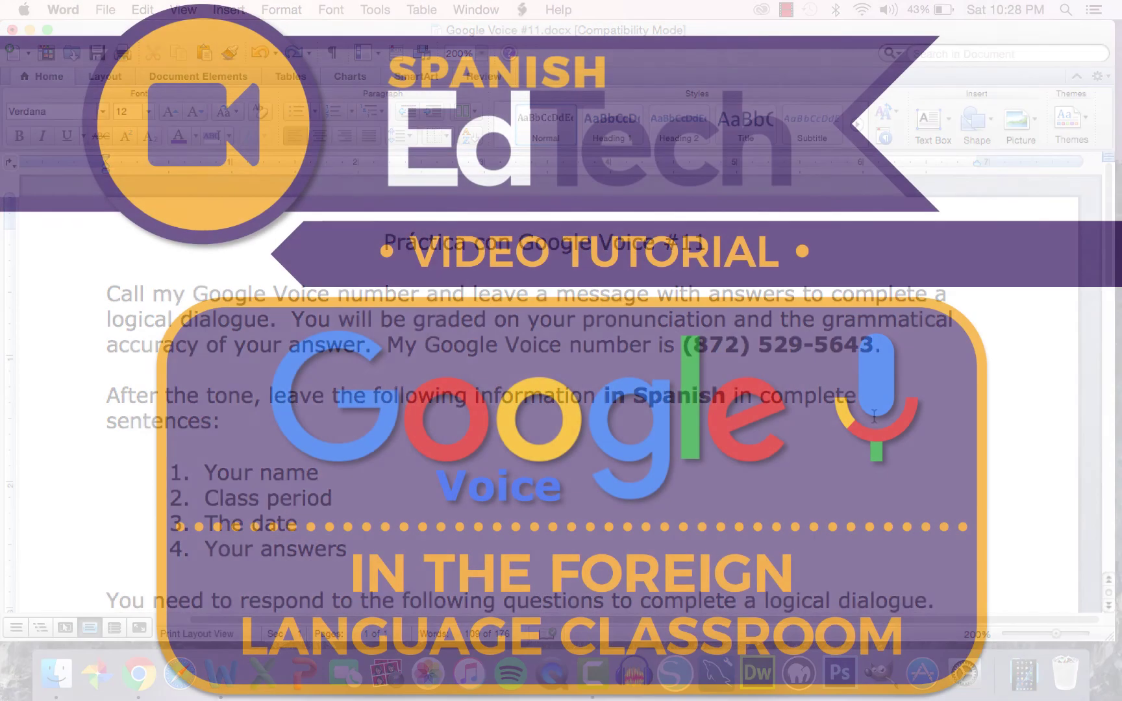